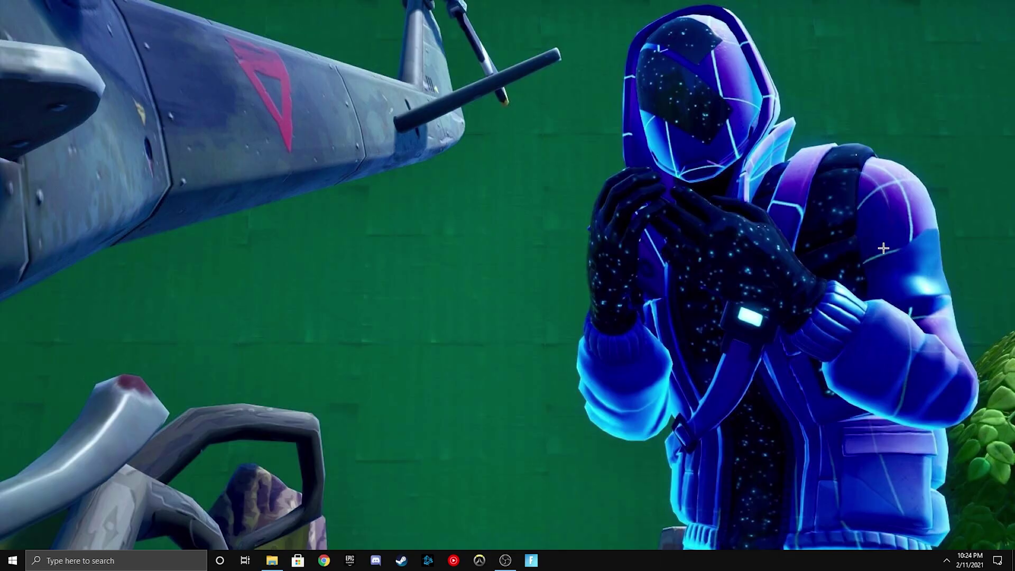
Step: Launch NVIDIA Control Panel from a Start search for 'nv'
key("super")
type("nv")
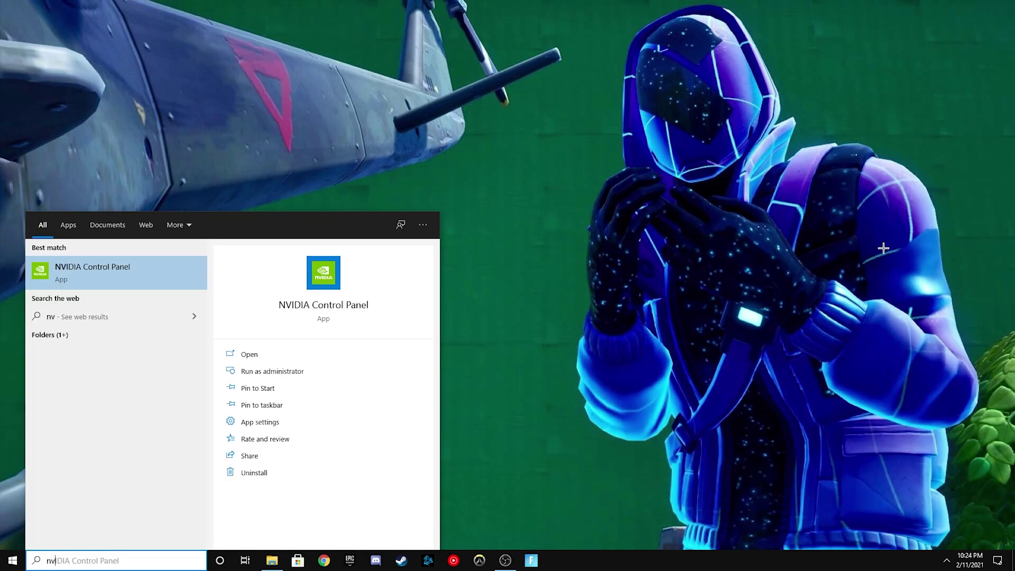
key("Return")
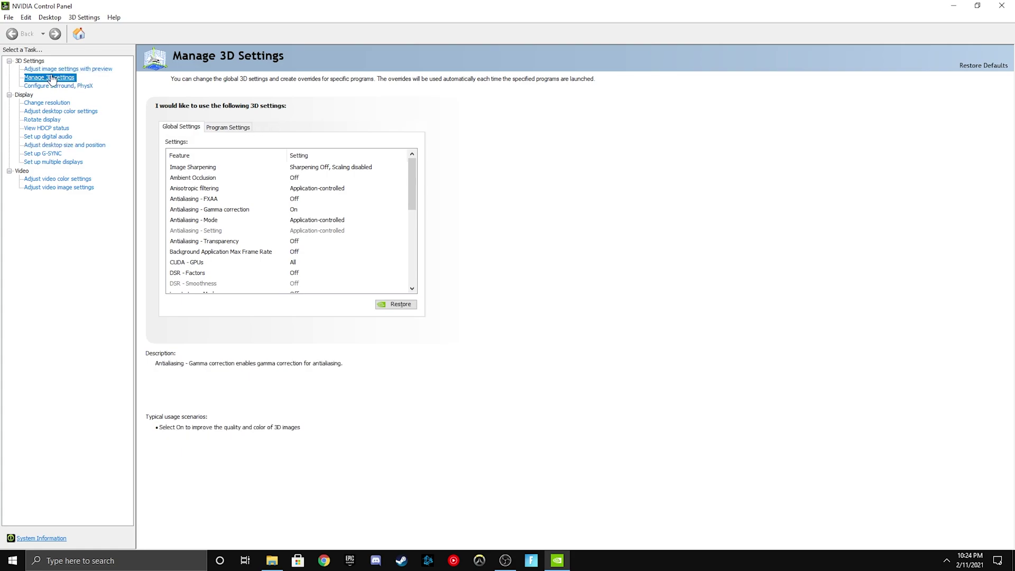
Step: Review the Global Settings list under Manage 3D settings, then switch to Program Settings
left_click(47, 80)
left_click(9, 61)
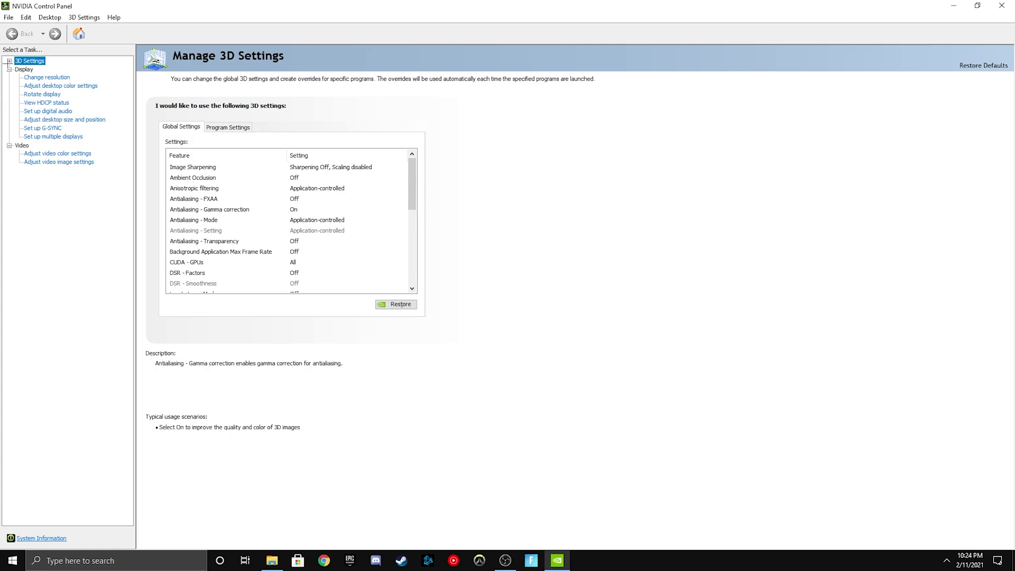
left_click(9, 61)
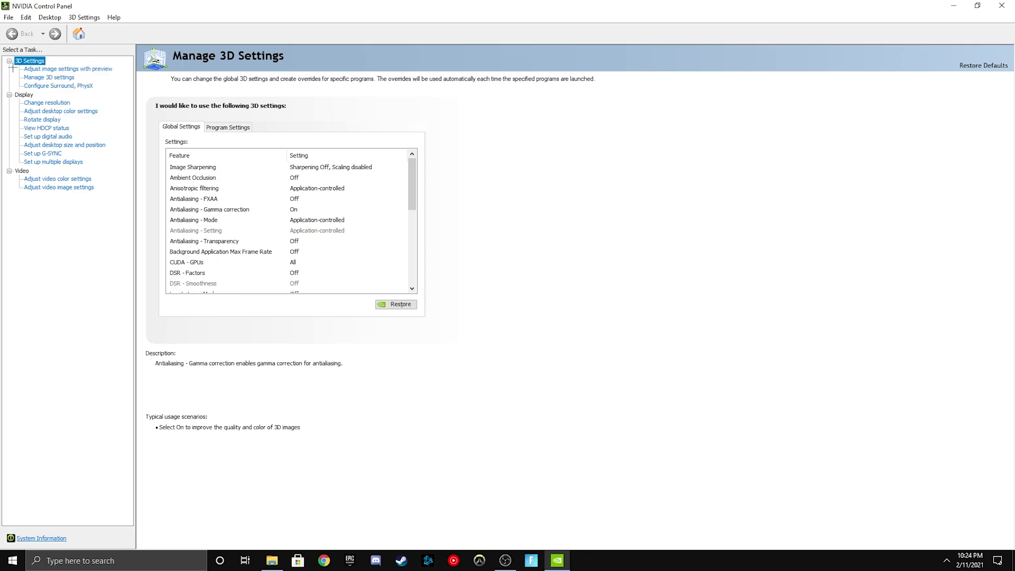
left_click(53, 79)
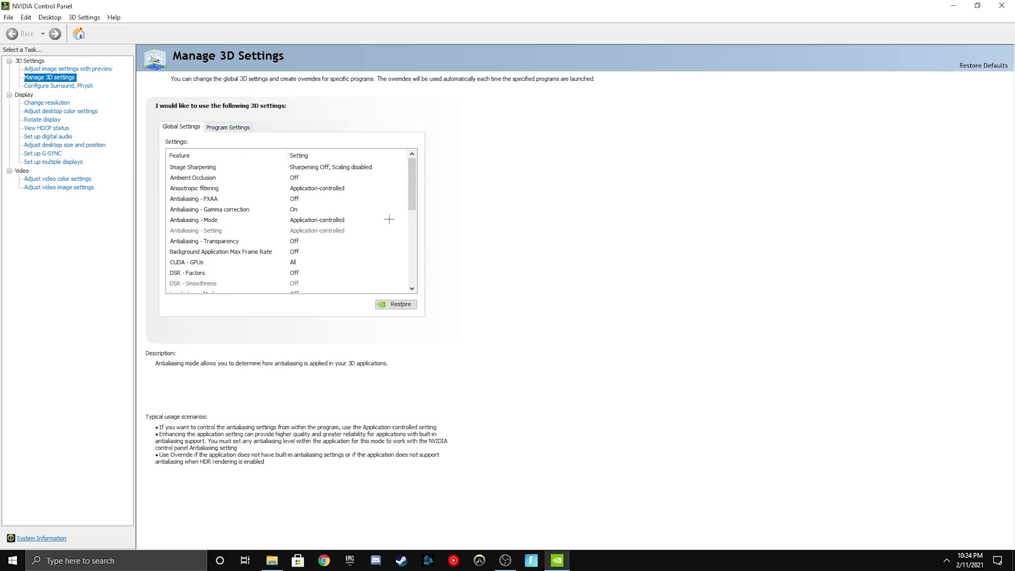
scroll(401, 211, "down", 5)
scroll(339, 243, "up", 5)
scroll(350, 218, "down", 7)
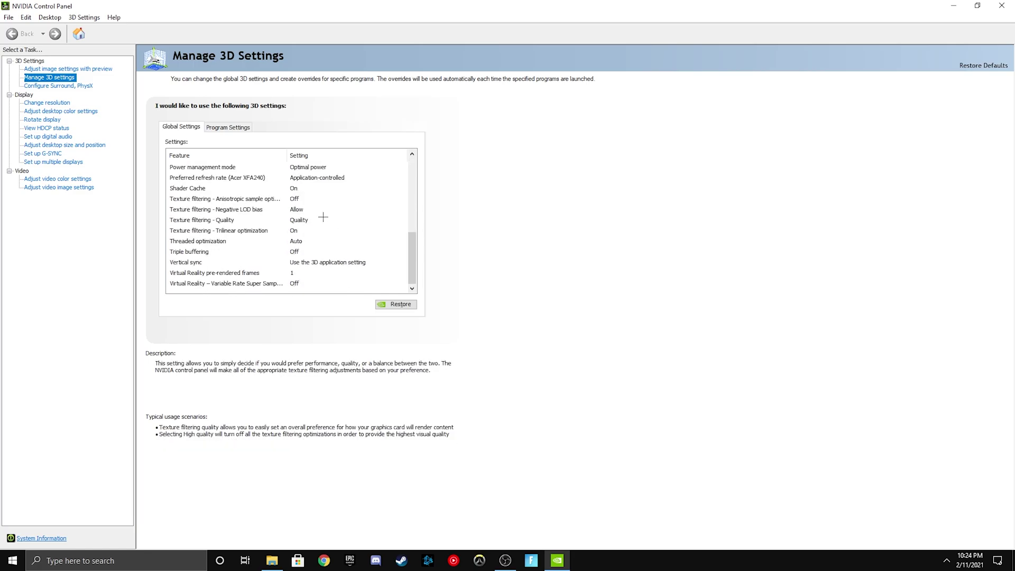
left_click(231, 127)
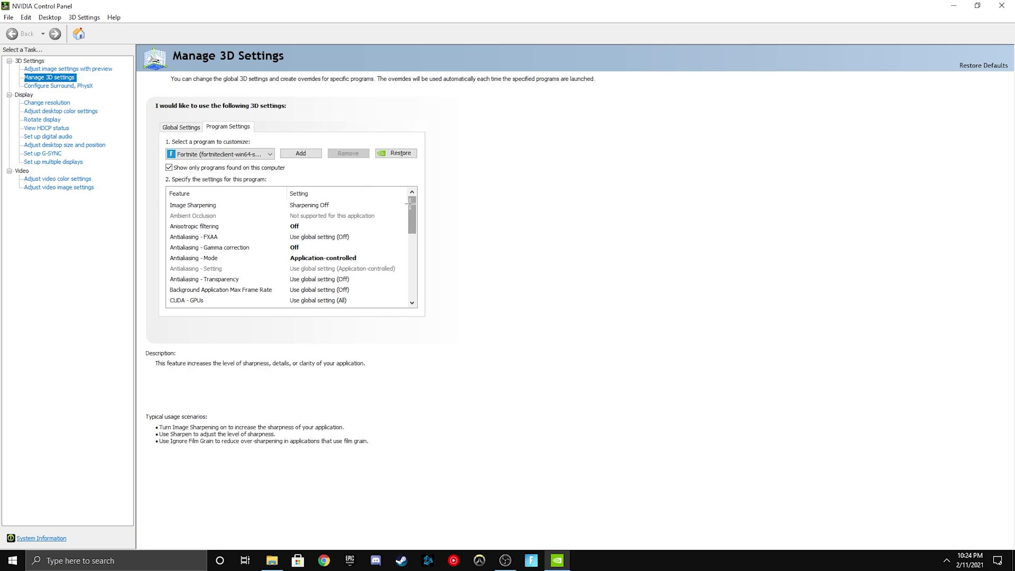
Step: Keep Fortnite selected as the program to customize
left_click(259, 154)
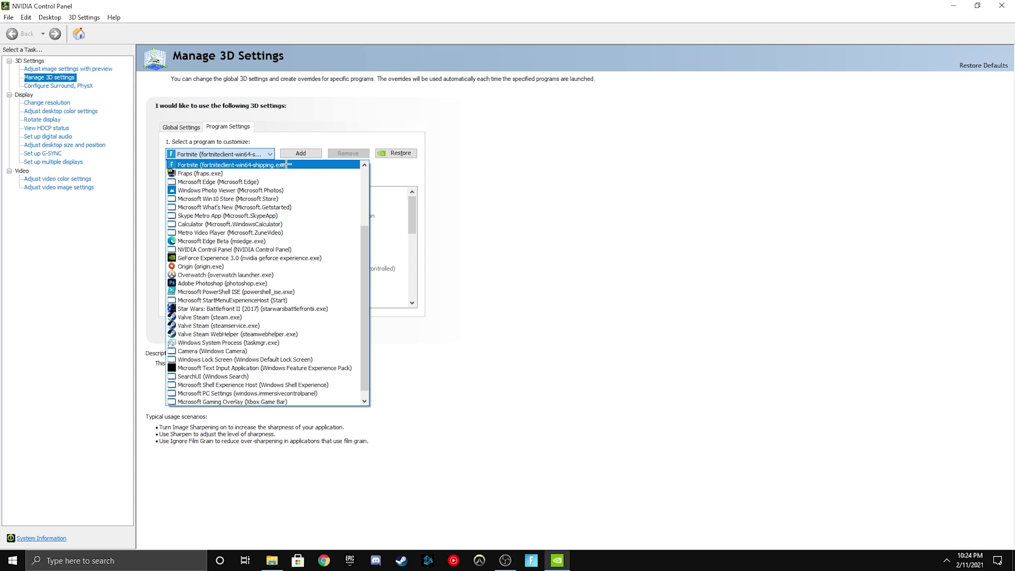
left_click(183, 165)
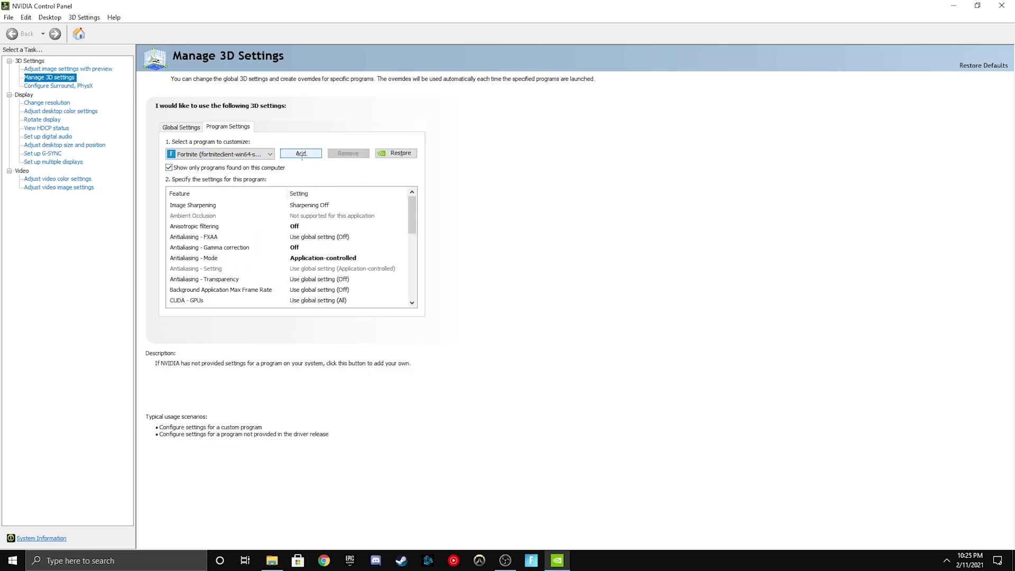
left_click(267, 152)
left_click(267, 153)
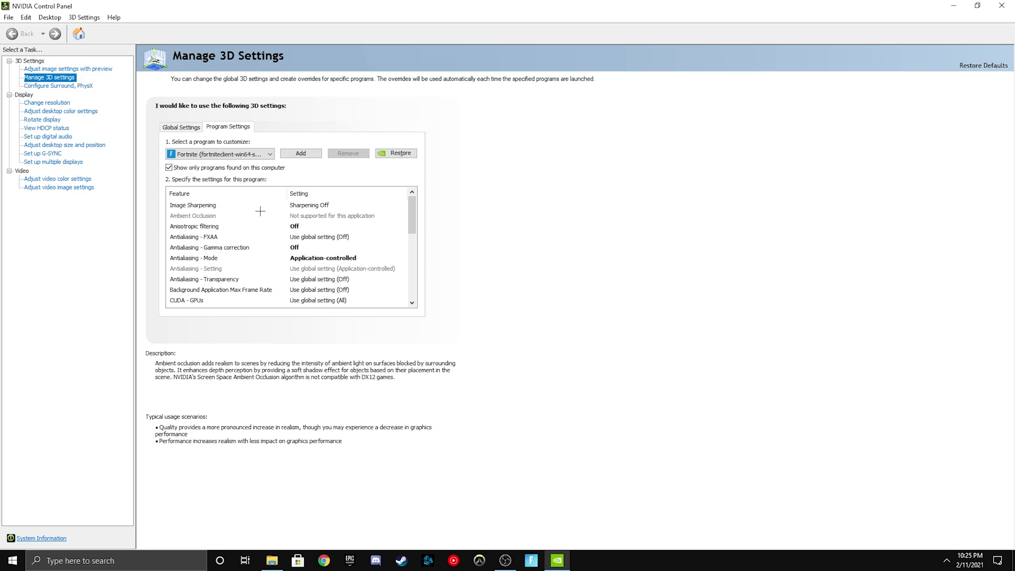
Step: Leave Fortnite's Image Sharpening at Sharpening Off
scroll(242, 247, "down", 1)
scroll(242, 247, "down", 1)
scroll(262, 261, "up", 2)
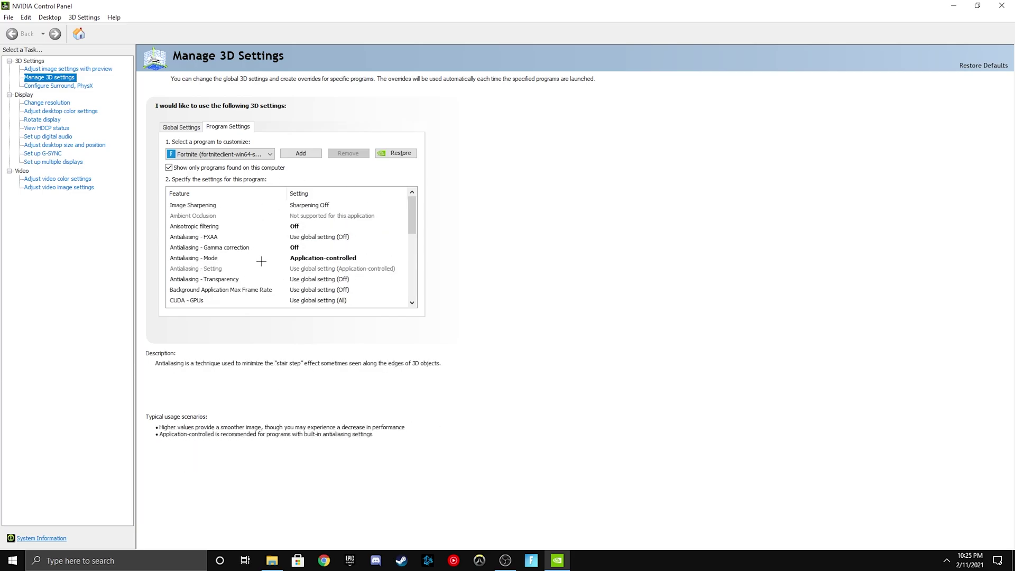
left_click(304, 204)
left_click(377, 205)
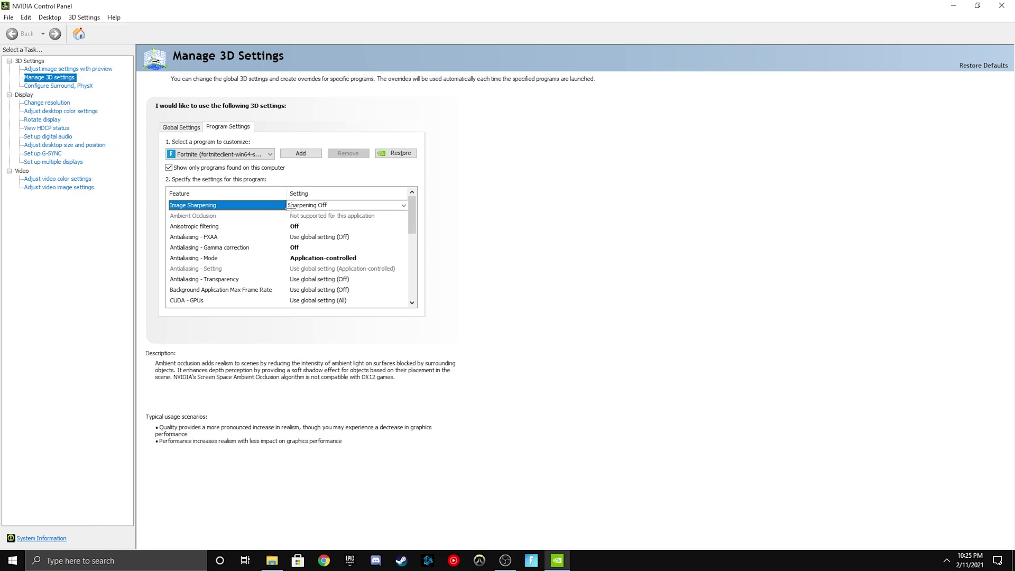
left_click(309, 205)
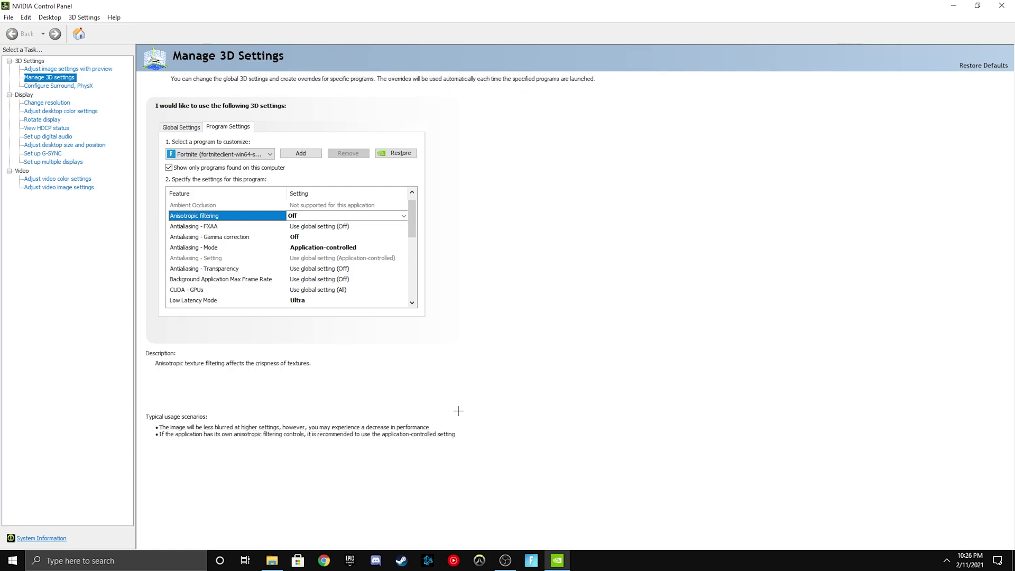
Step: Choose Off for Anisotropic filtering, then Off for Antialiasing - FXAA
left_click(403, 216)
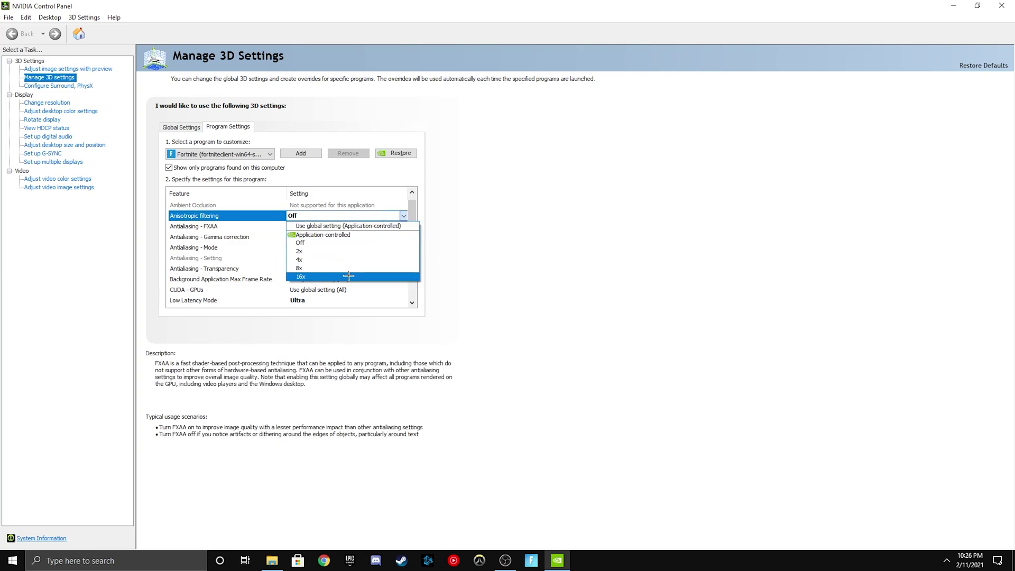
left_click(329, 241)
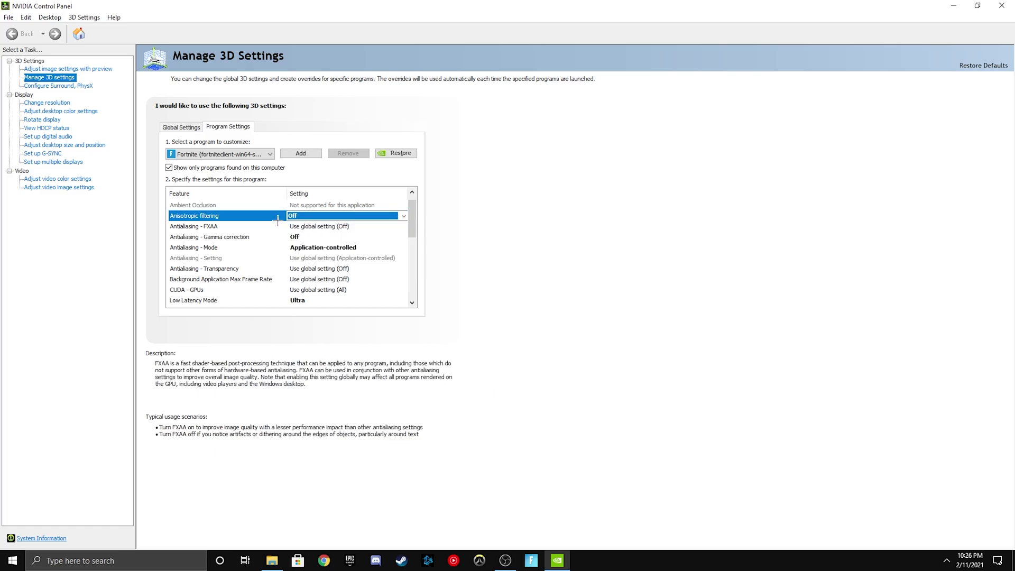
left_click(218, 226)
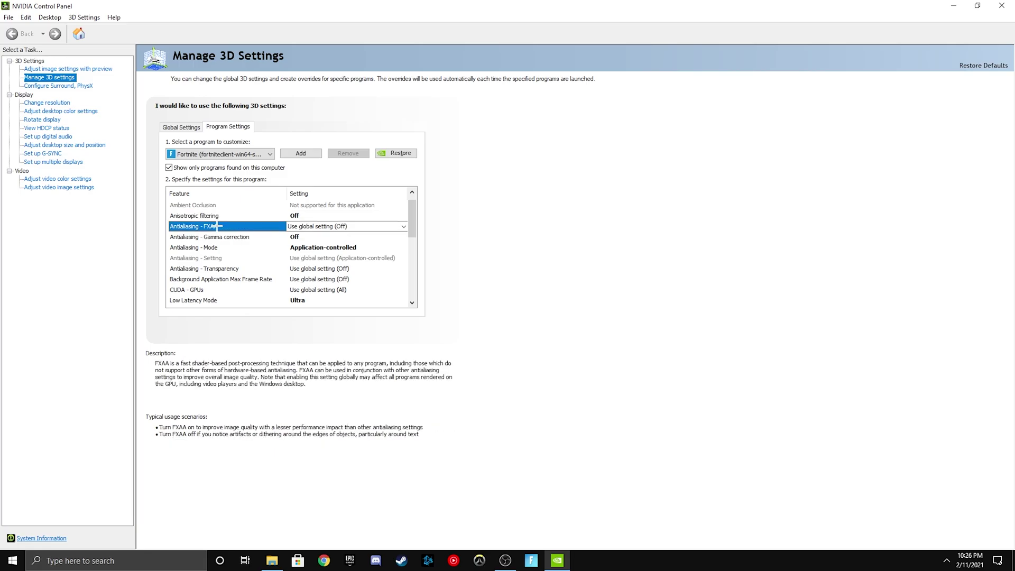
left_click(304, 226)
left_click(288, 237)
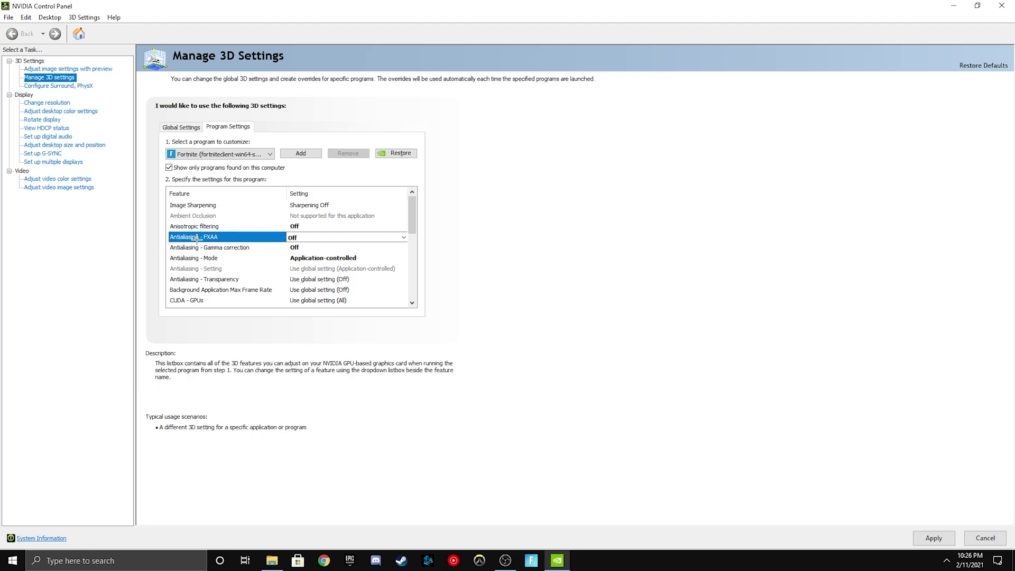
Step: Check that Antialiasing - Gamma correction reads Off
key("Up")
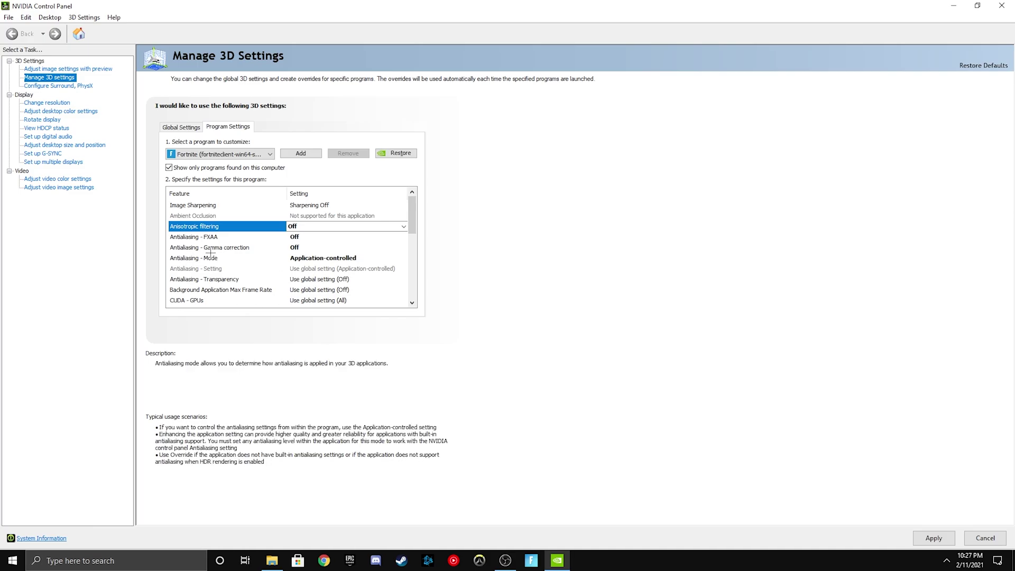
left_click(211, 251)
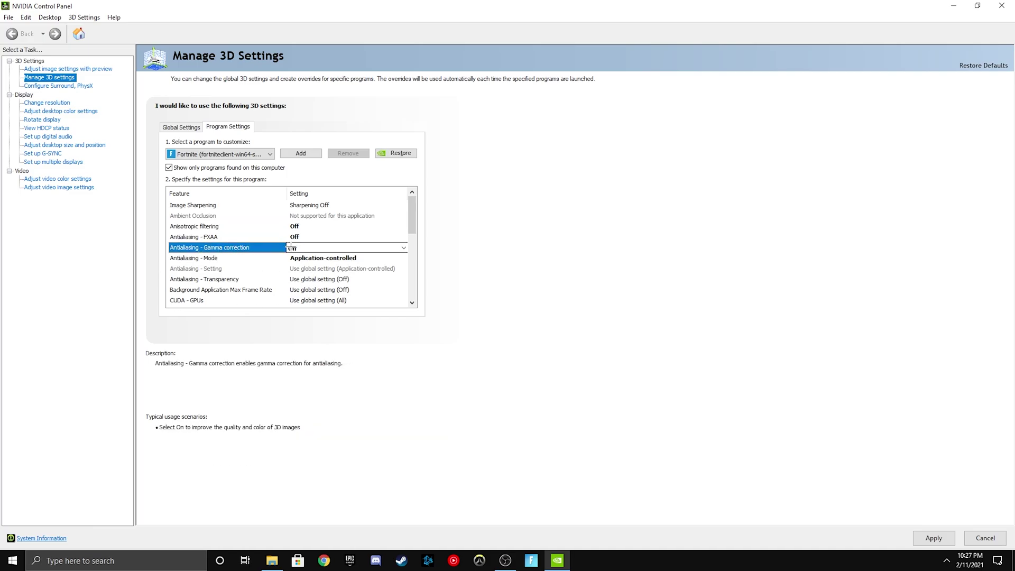
left_click(227, 227)
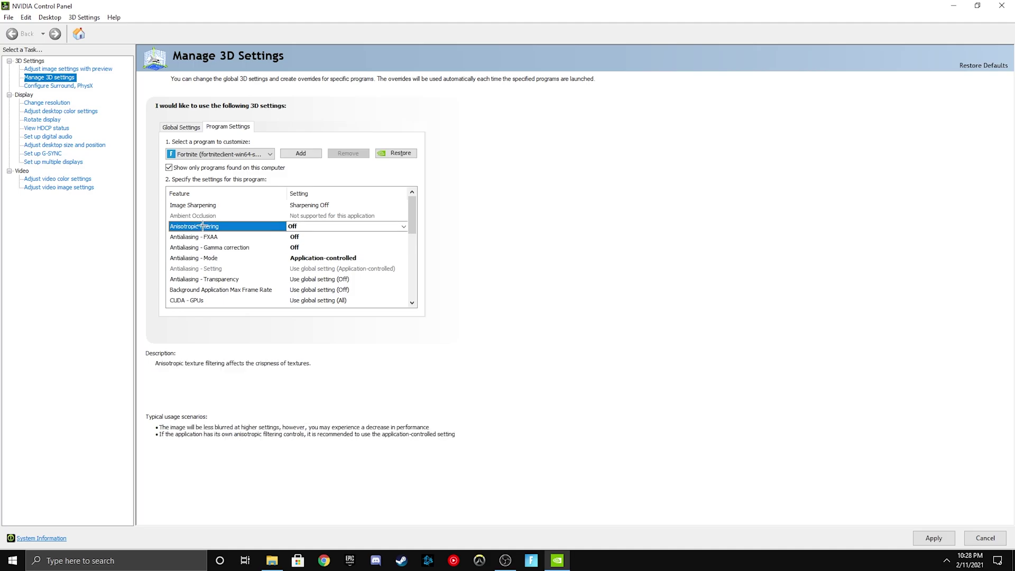
left_click(268, 247)
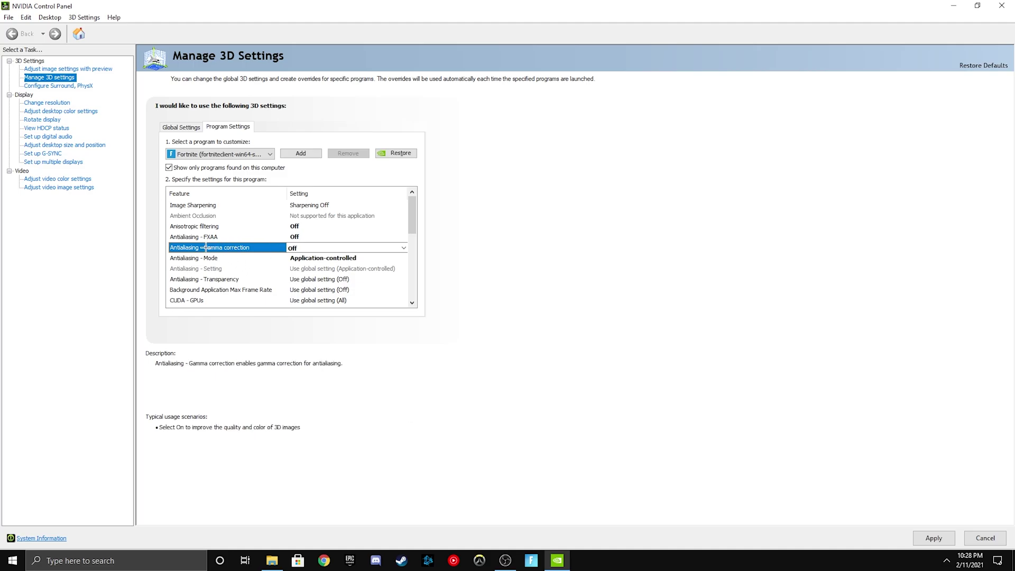
Step: Set Fortnite's Antialiasing - Mode to Off
left_click(222, 258)
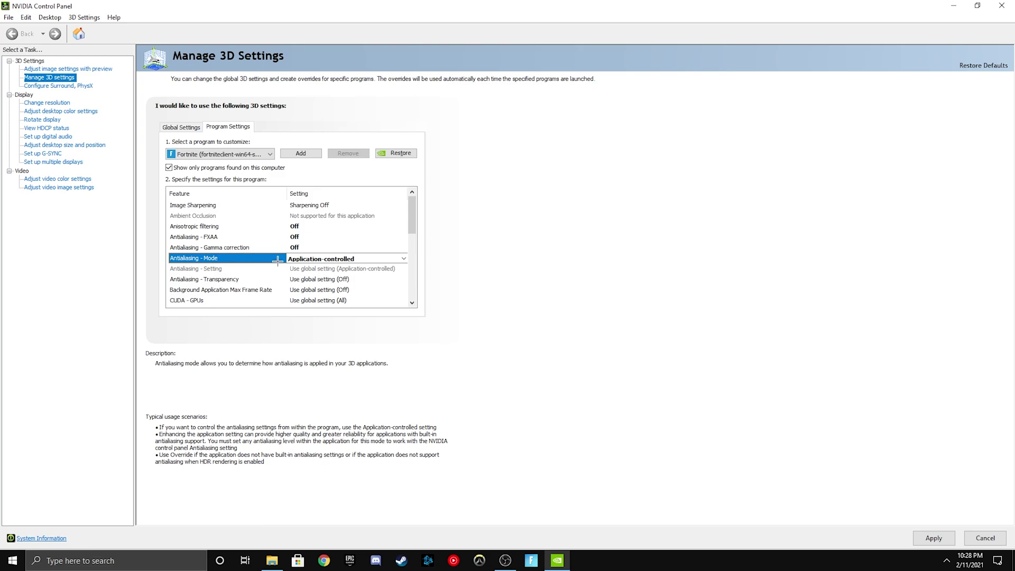
left_click(299, 258)
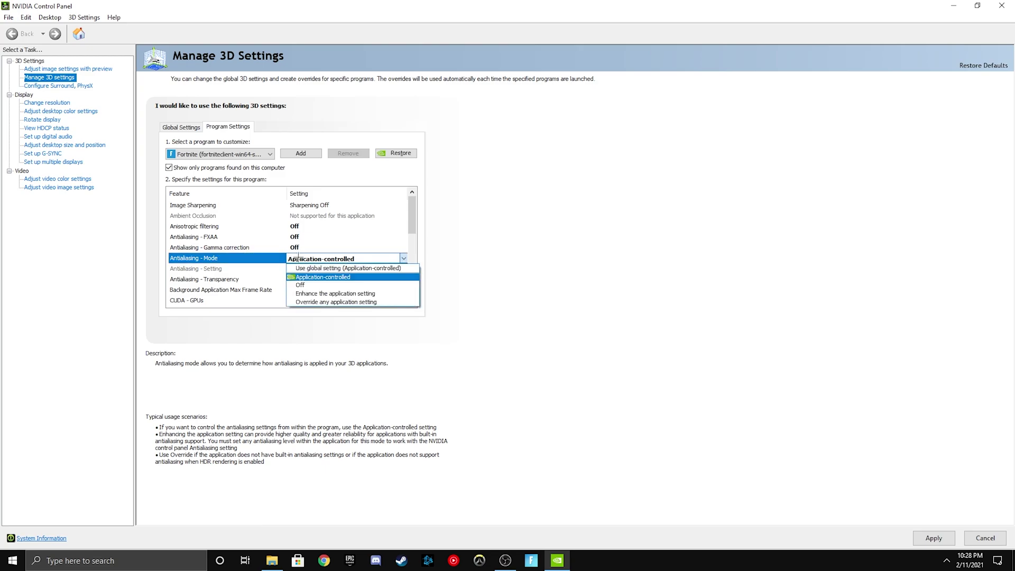
left_click(315, 285)
left_click(307, 258)
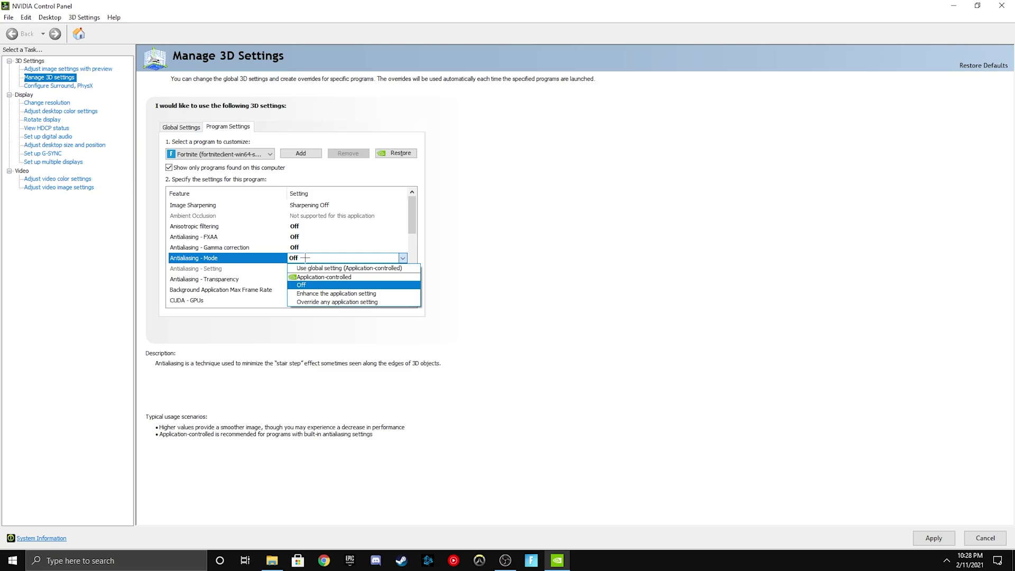
left_click(304, 285)
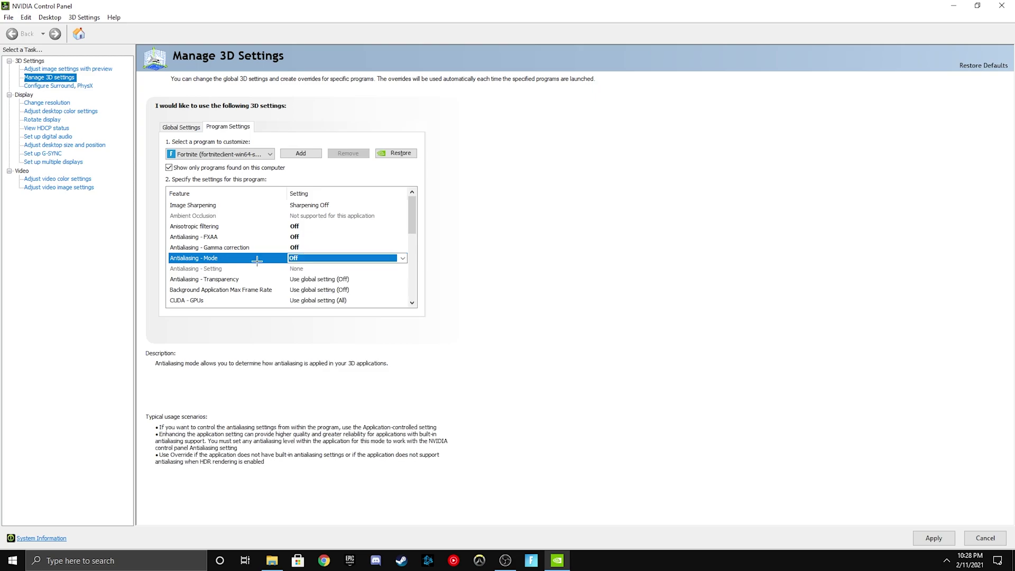
left_click(306, 258)
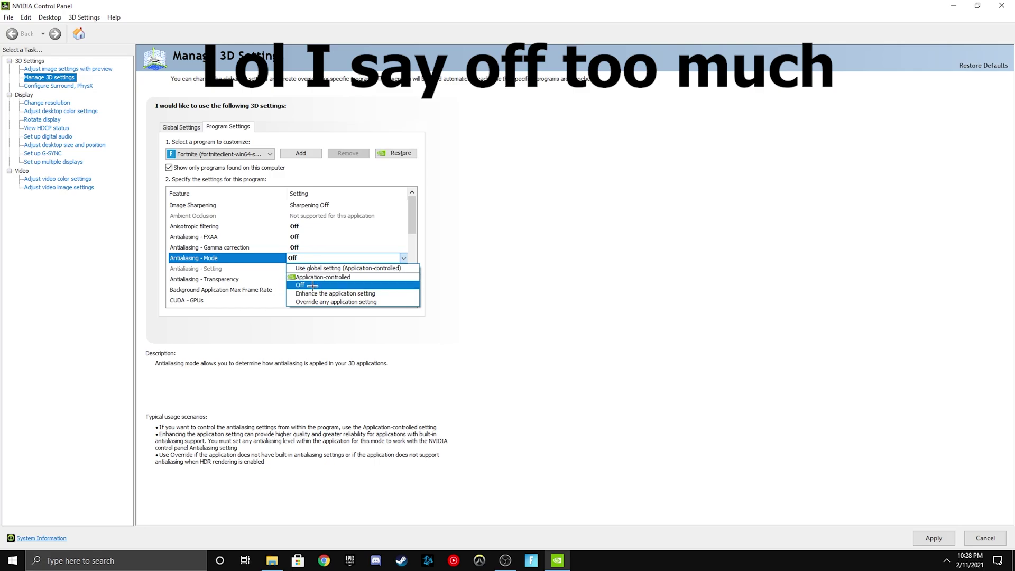
Step: Choose Multisample for Fortnite's Antialiasing - Transparency
left_click(311, 285)
scroll(222, 253, "down", 1)
left_click(217, 247)
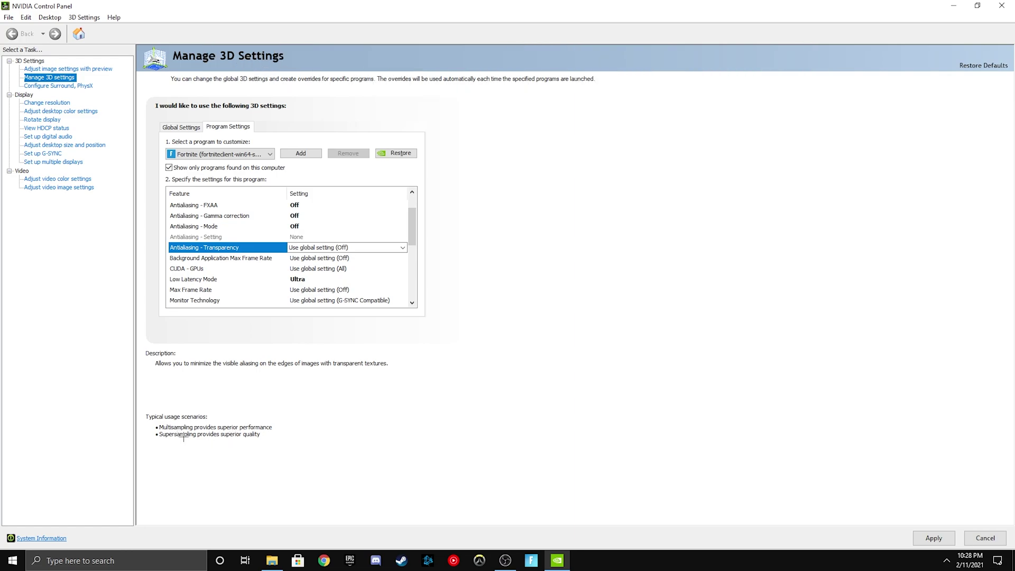
left_click(339, 247)
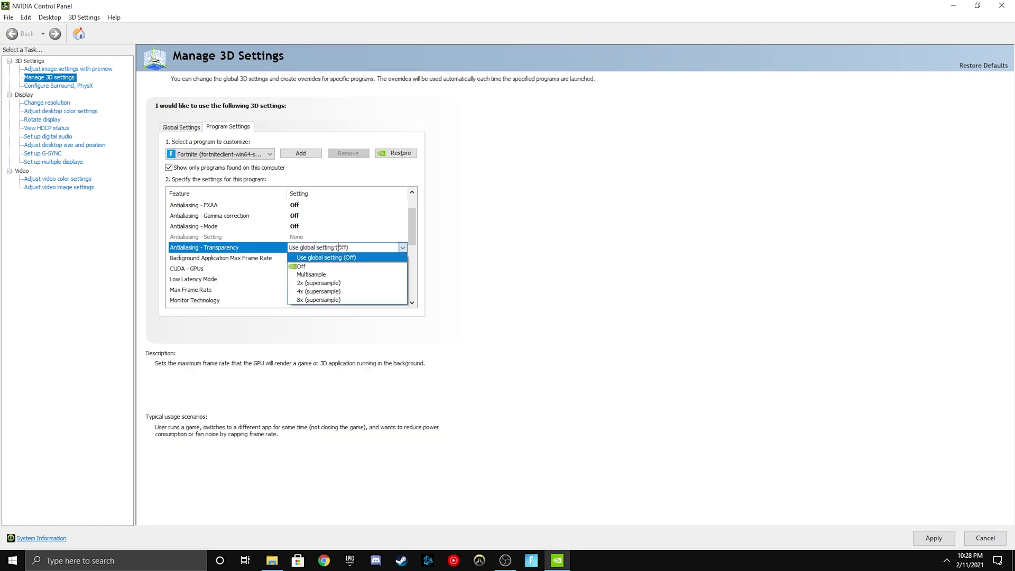
left_click(328, 275)
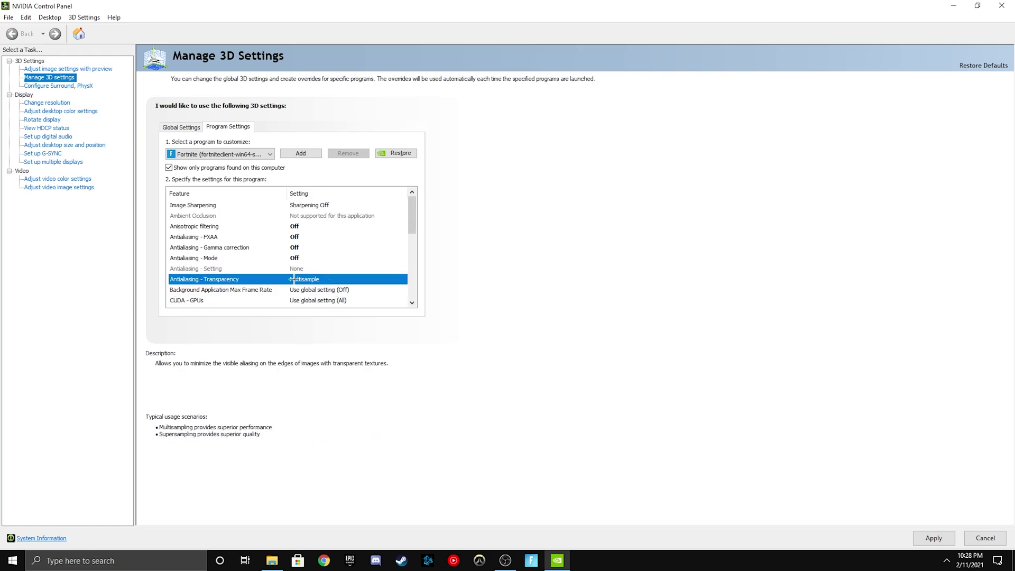
left_click_drag(414, 234, 414, 236)
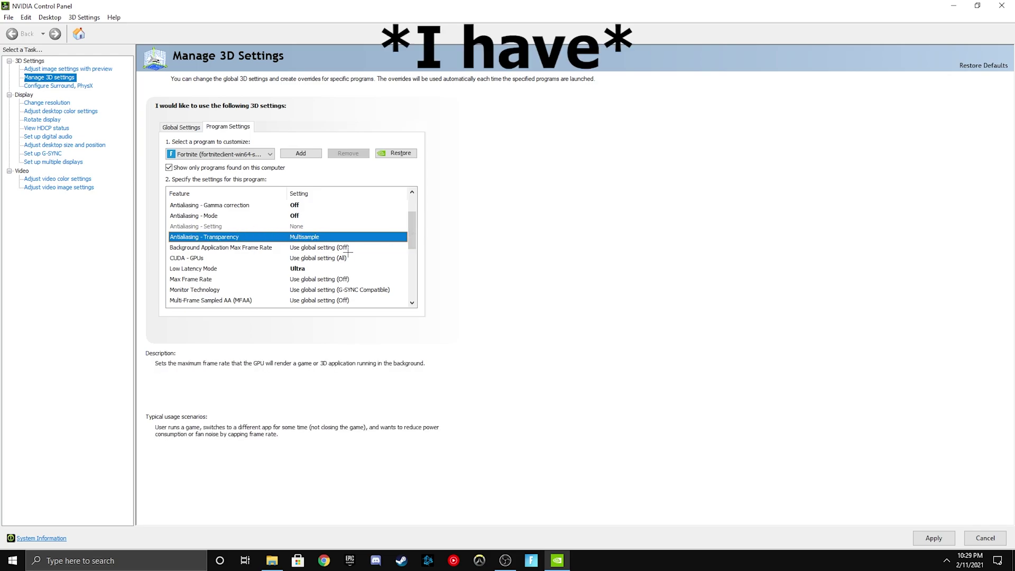
left_click_drag(414, 235, 414, 242)
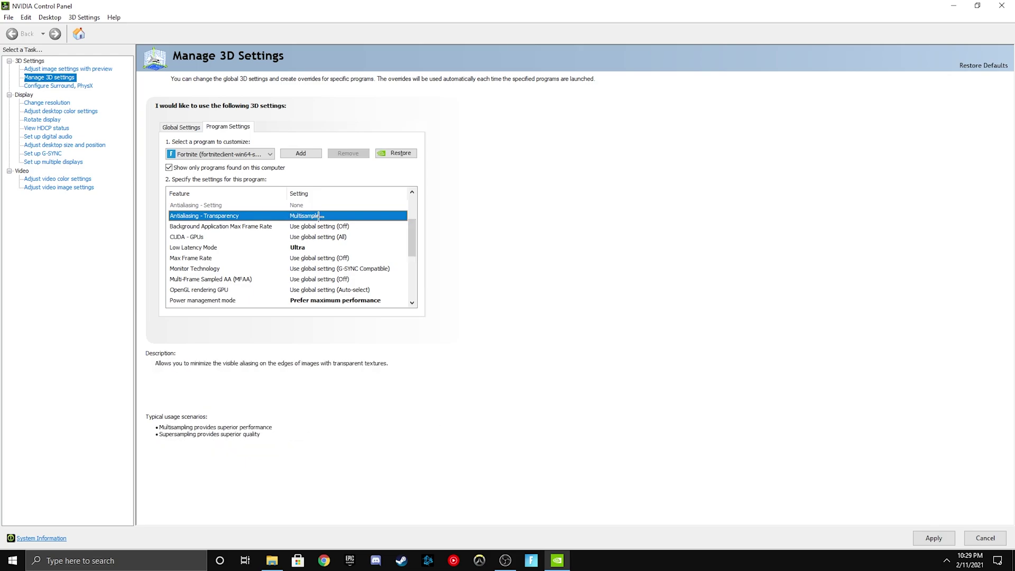
Step: Switch Background Application Max Frame Rate from the global default to Off and confirm
left_click(269, 228)
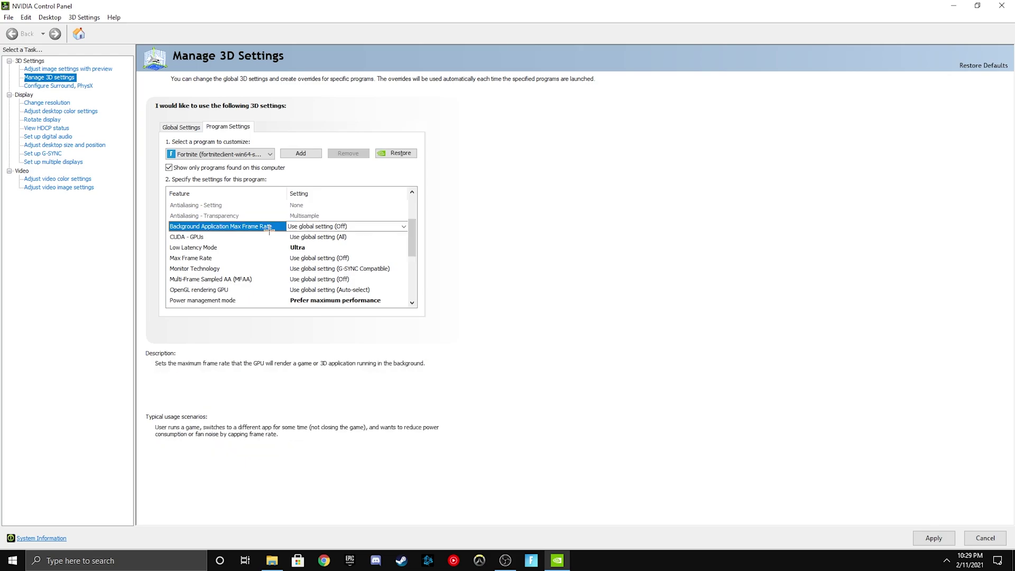
left_click(403, 227)
left_click(404, 227)
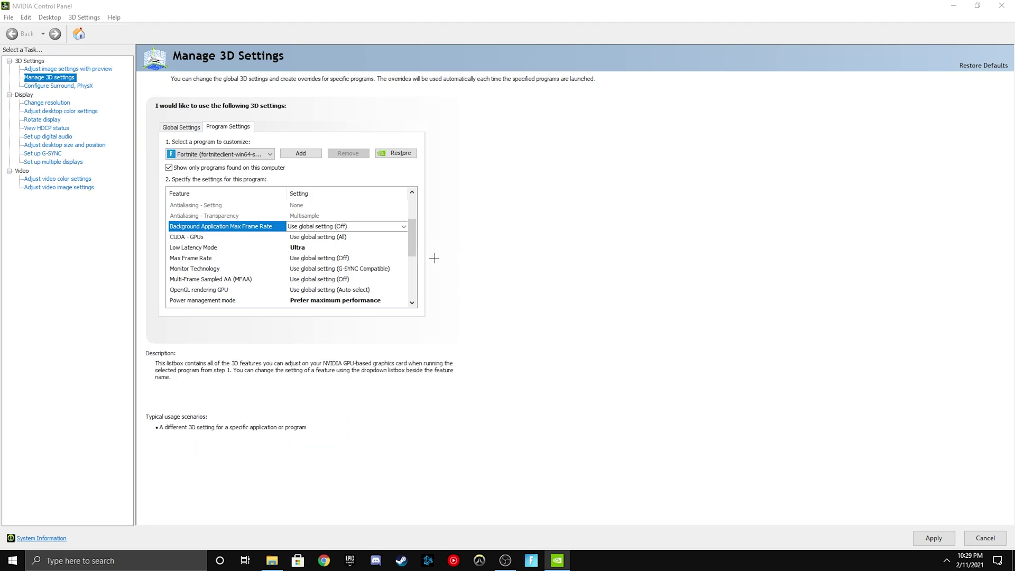
left_click(328, 226)
left_click(305, 281)
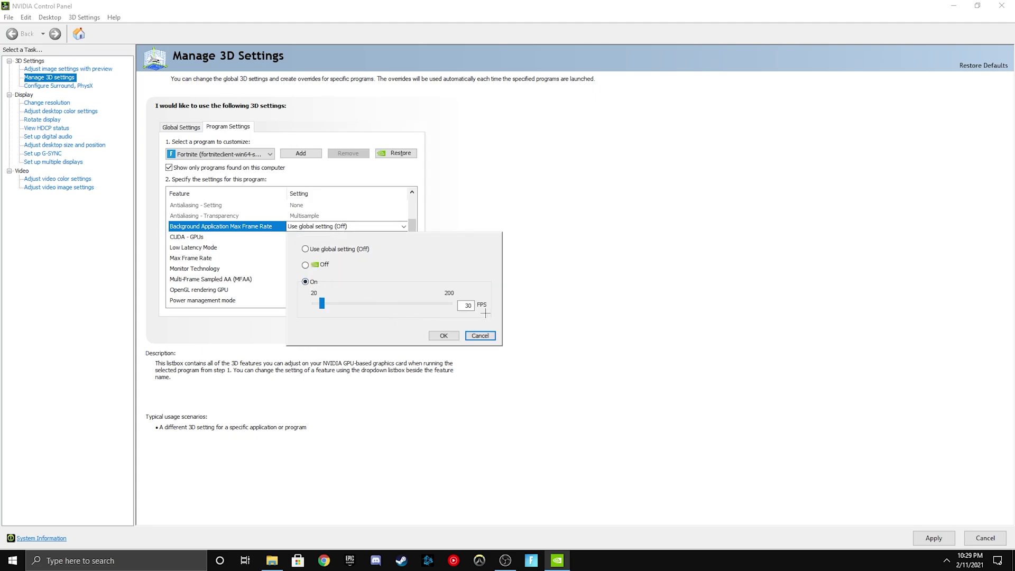
left_click_drag(323, 303, 315, 303)
left_click(304, 264)
left_click(443, 335)
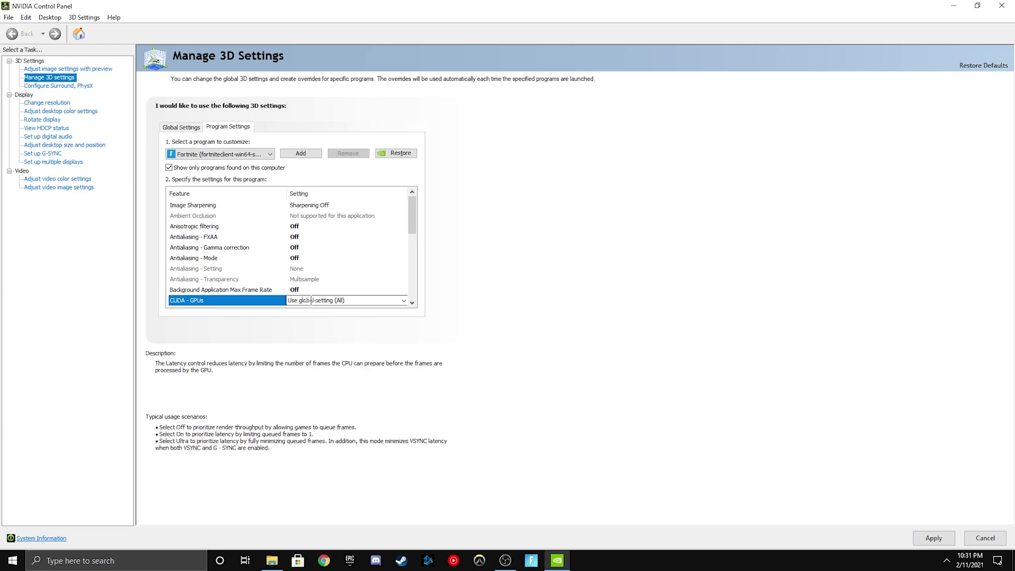
Step: Tick GeForce RTX 2060 under 'Use these GPUs' for CUDA - GPUs, then set Low Latency Mode Off
left_click(311, 300)
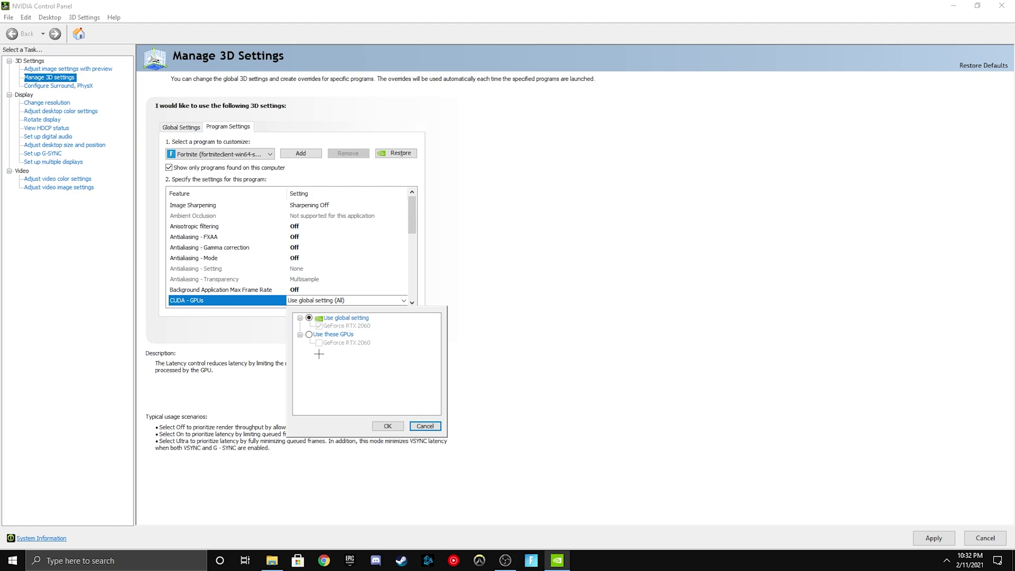
key("Down")
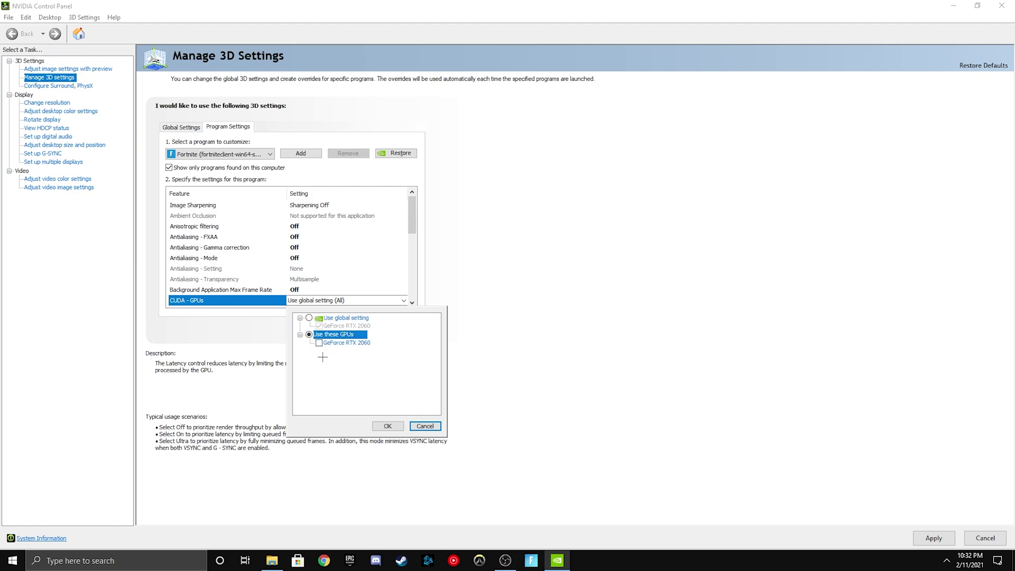
left_click(319, 343)
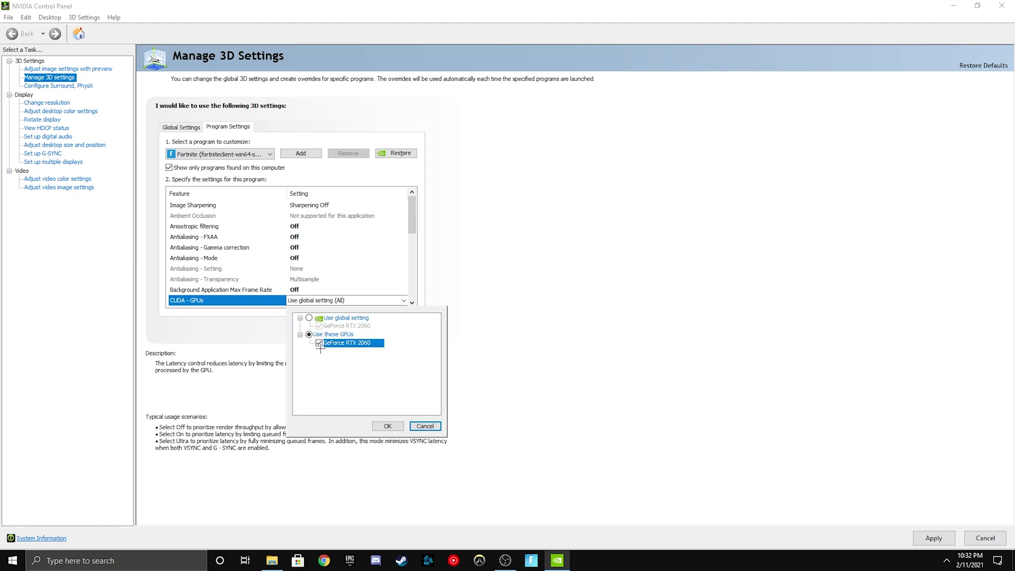
left_click(386, 424)
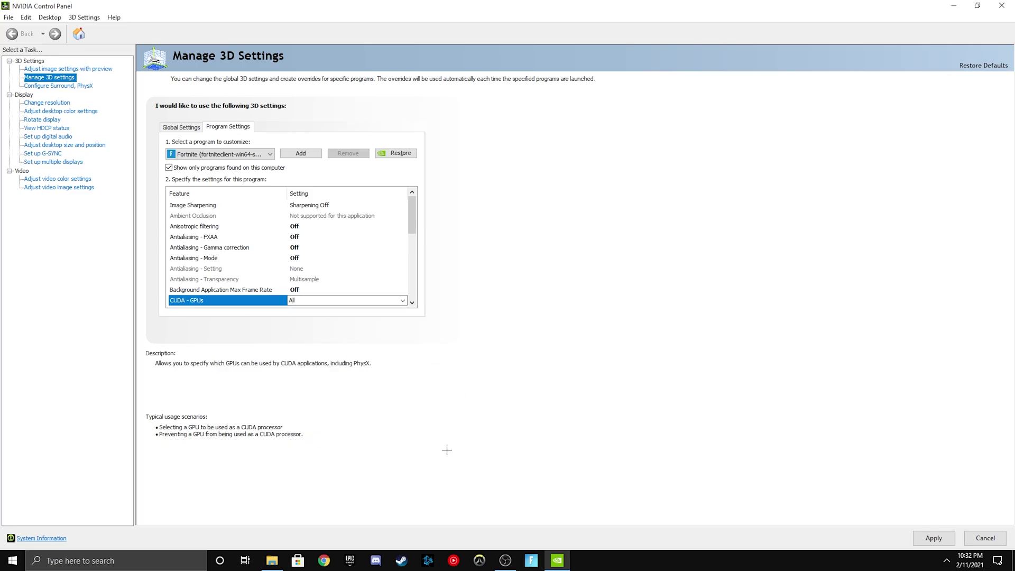
scroll(317, 288, "down", 1)
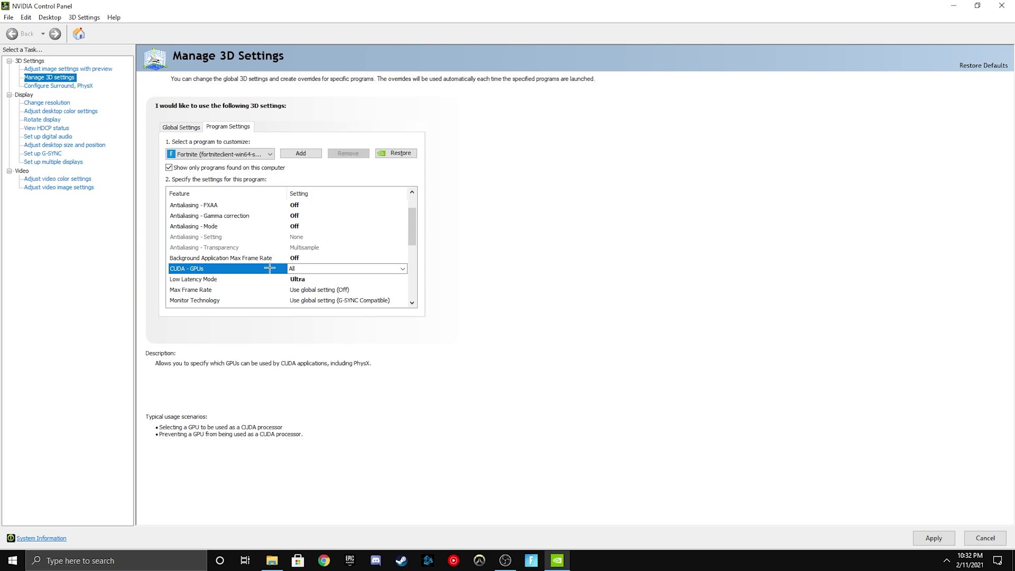
left_click(301, 270)
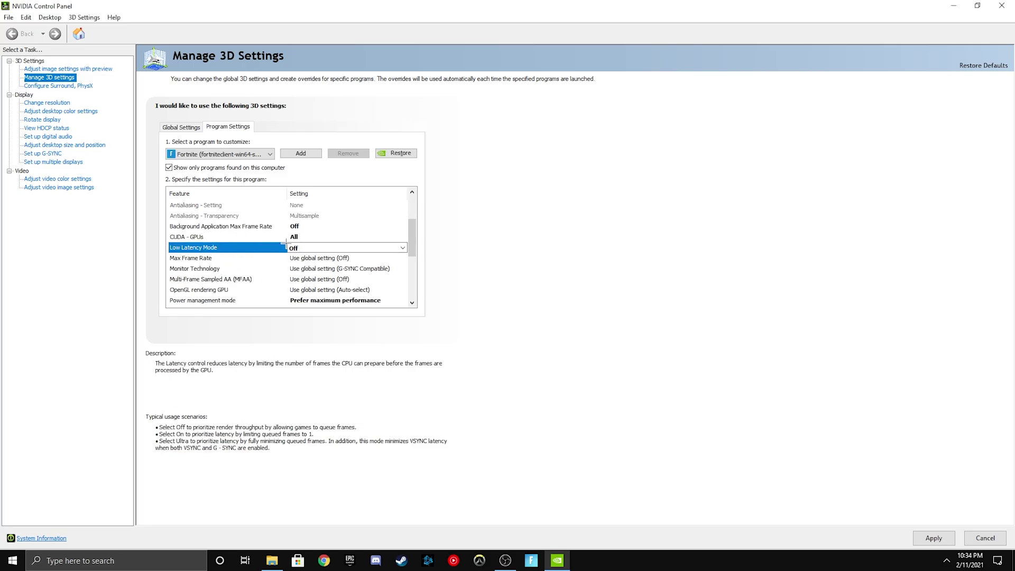
Step: Change Fortnite's Low Latency Mode from Off to Ultra
left_click(289, 246)
left_click(395, 286)
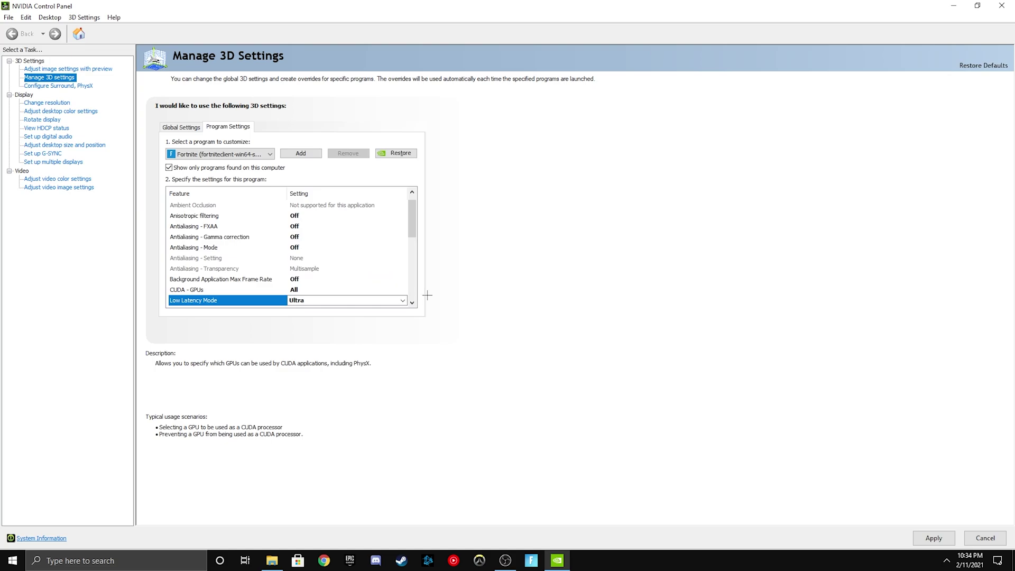
scroll(370, 264, "down", 4)
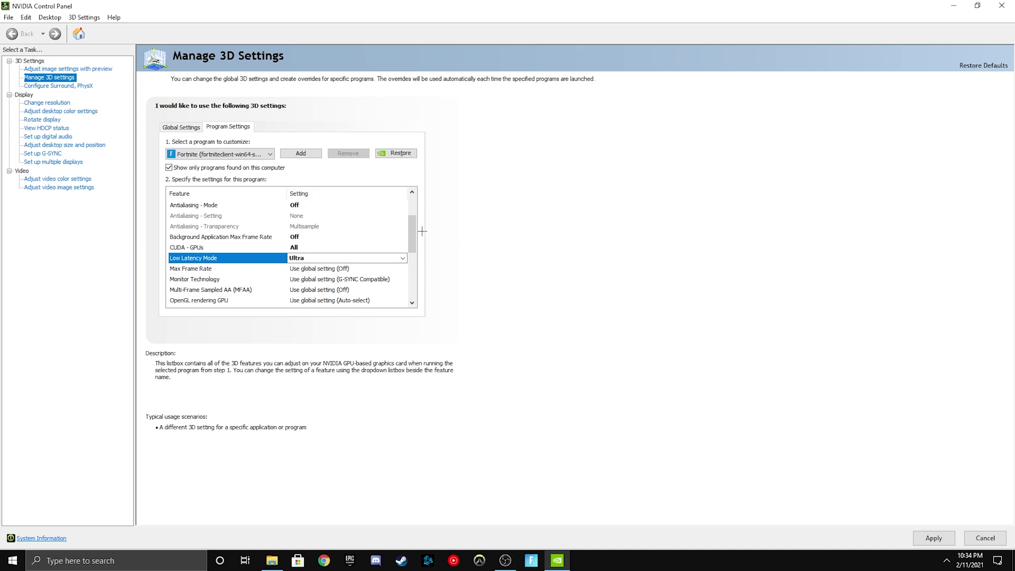
scroll(323, 247, "down", 2)
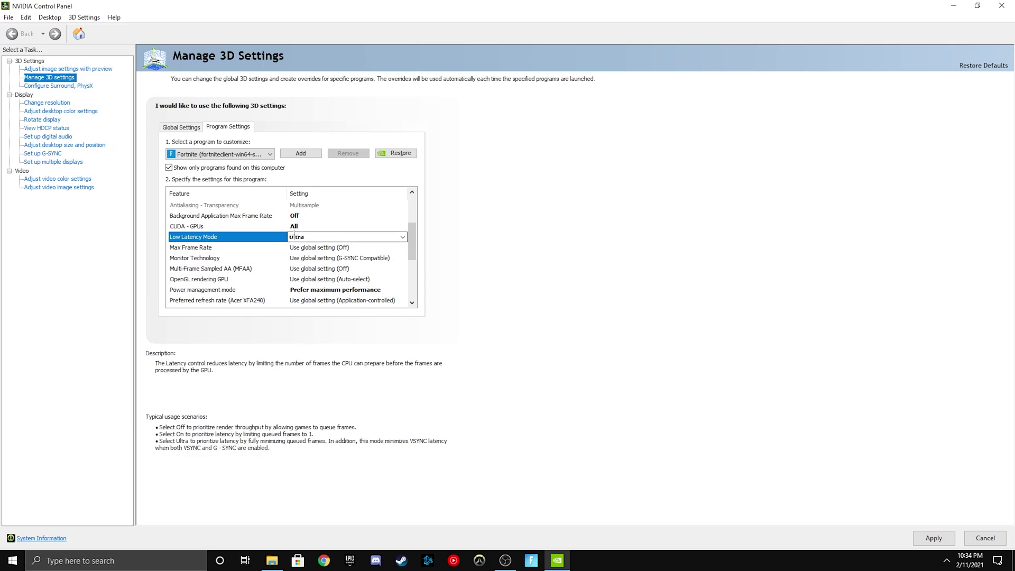
Step: Try a Max Frame Rate cap of 170 FPS
left_click(290, 246)
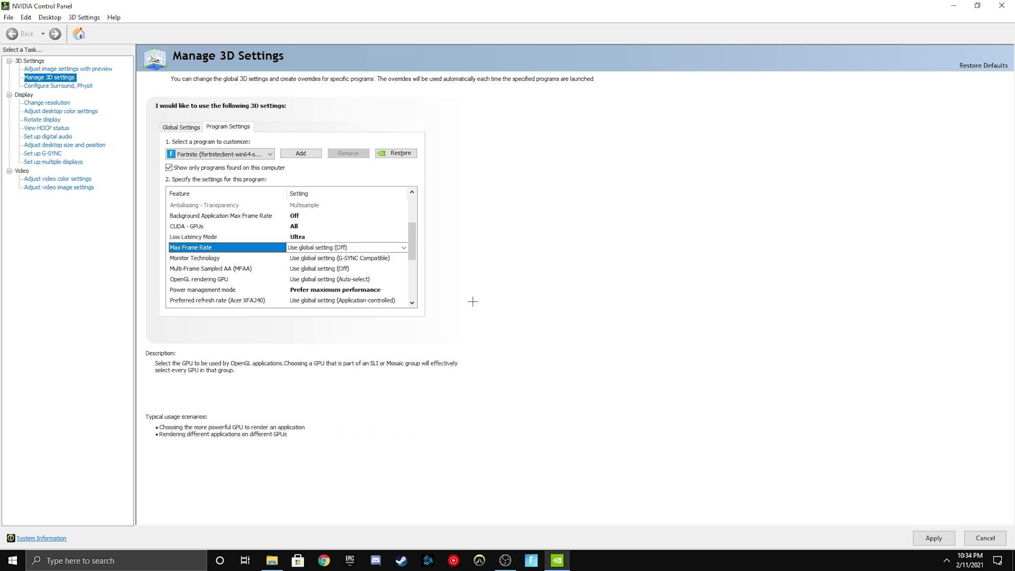
left_click(306, 247)
left_click(306, 247)
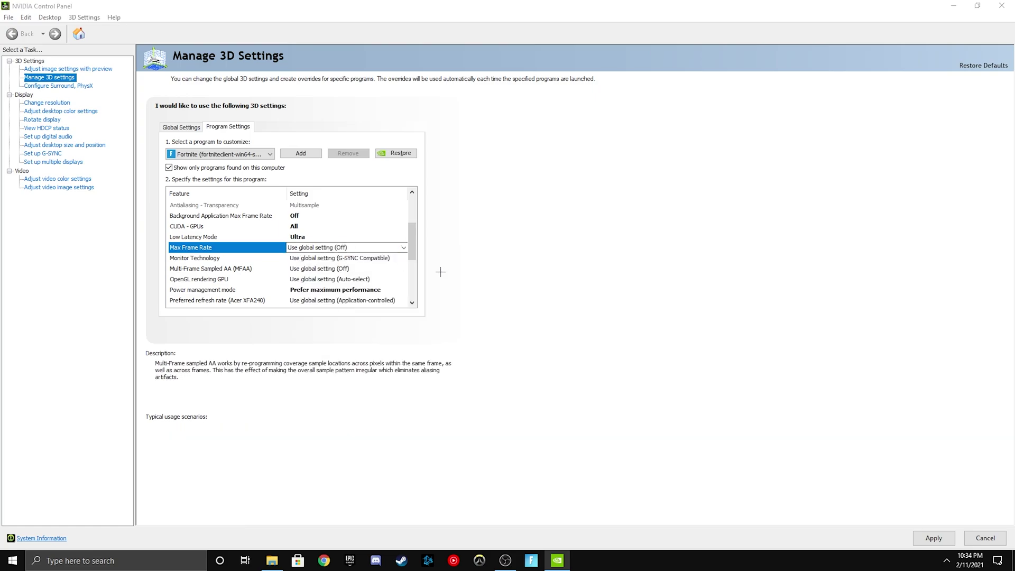
left_click(399, 247)
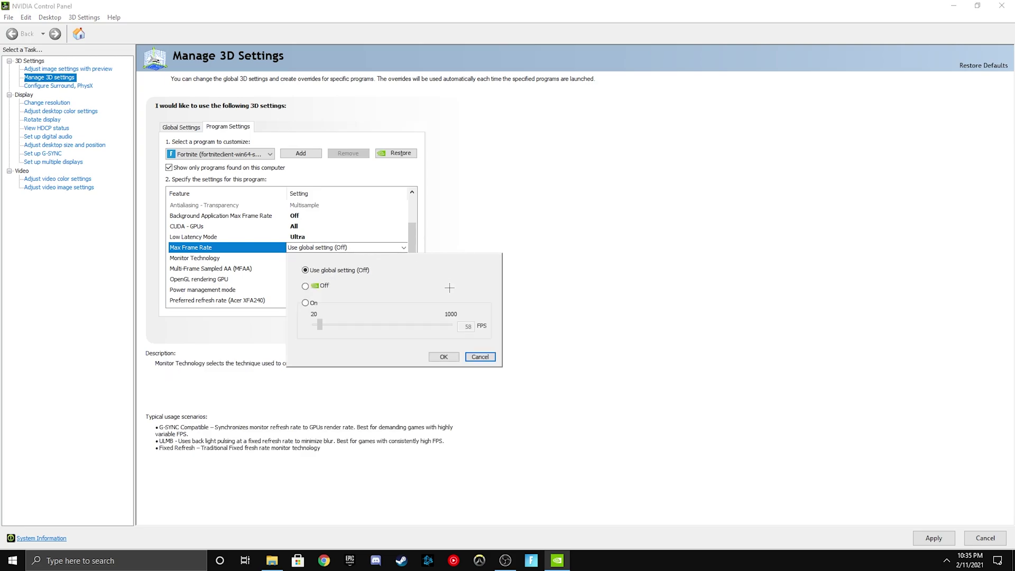
left_click(305, 303)
double_click(467, 326)
type("170")
left_click(442, 356)
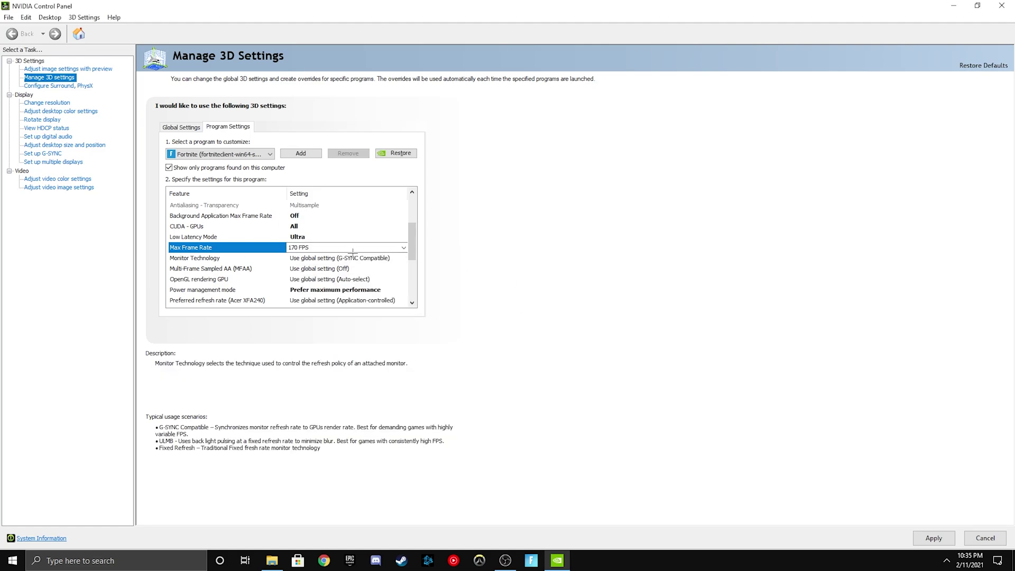
Step: Switch Max Frame Rate back to Off and confirm
left_click(337, 250)
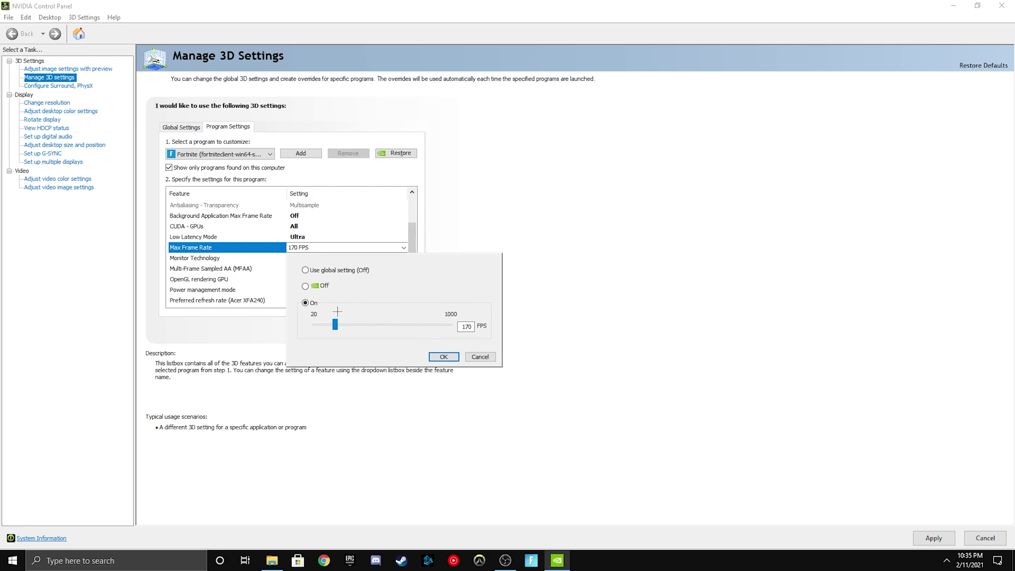
left_click(305, 285)
left_click(441, 357)
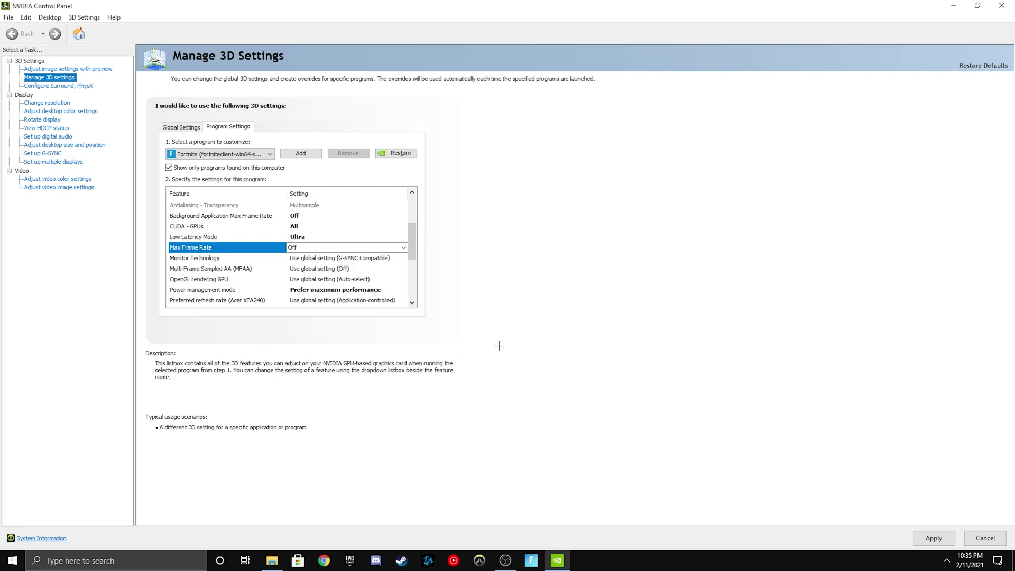
left_click(240, 257)
Step: For Fortnite, choose G-SYNC Compatible for Monitor Technology and turn MFAA Off
left_click(321, 258)
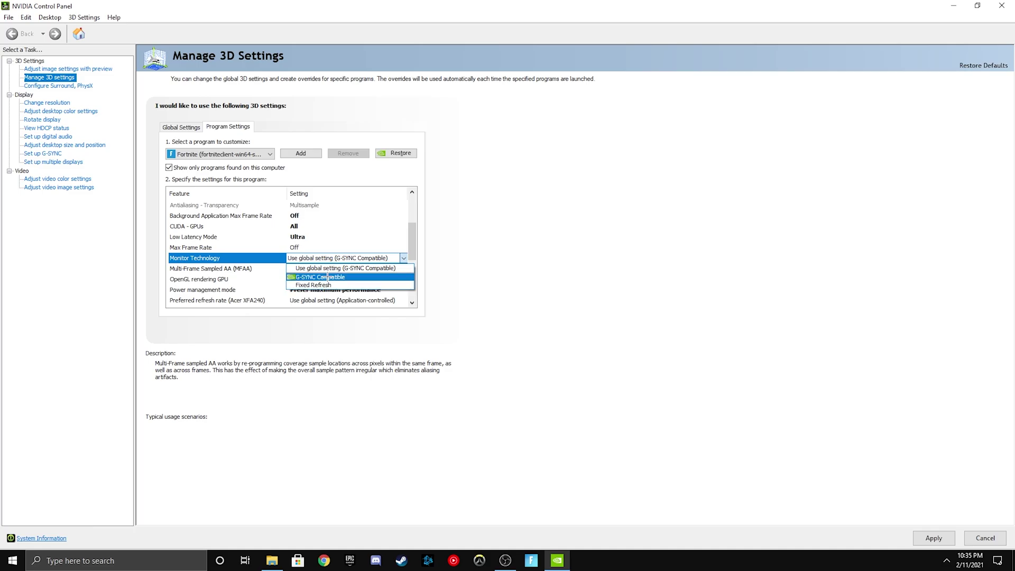
left_click(327, 277)
scroll(238, 248, "down", 2)
left_click(217, 226)
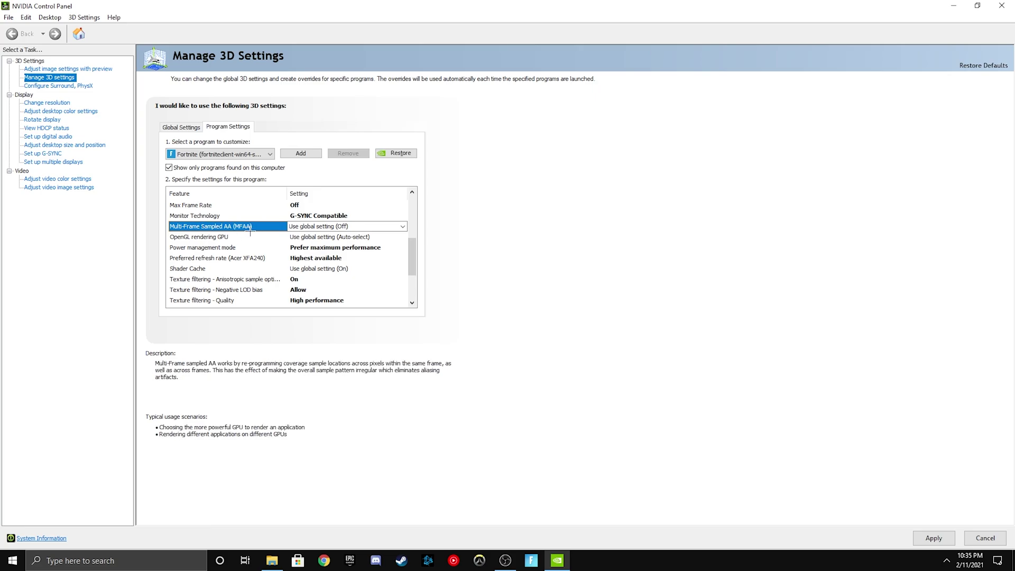
left_click(295, 227)
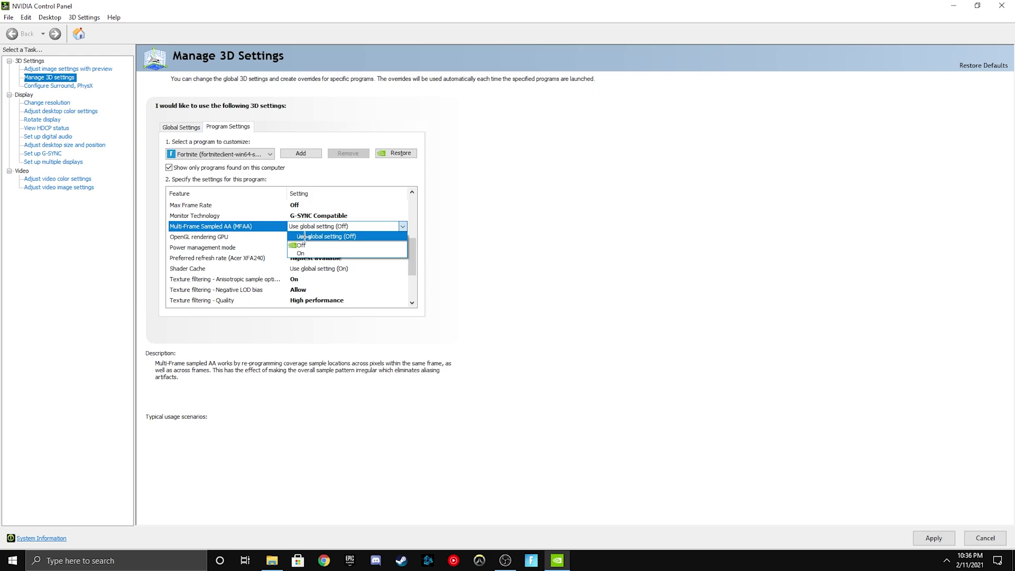
left_click(301, 246)
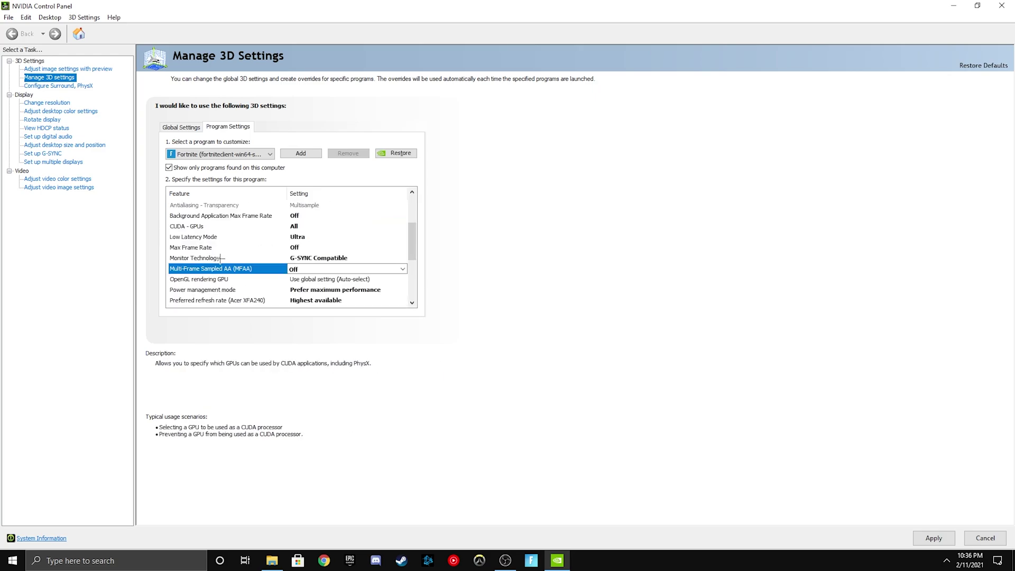
scroll(232, 248, "down", 1)
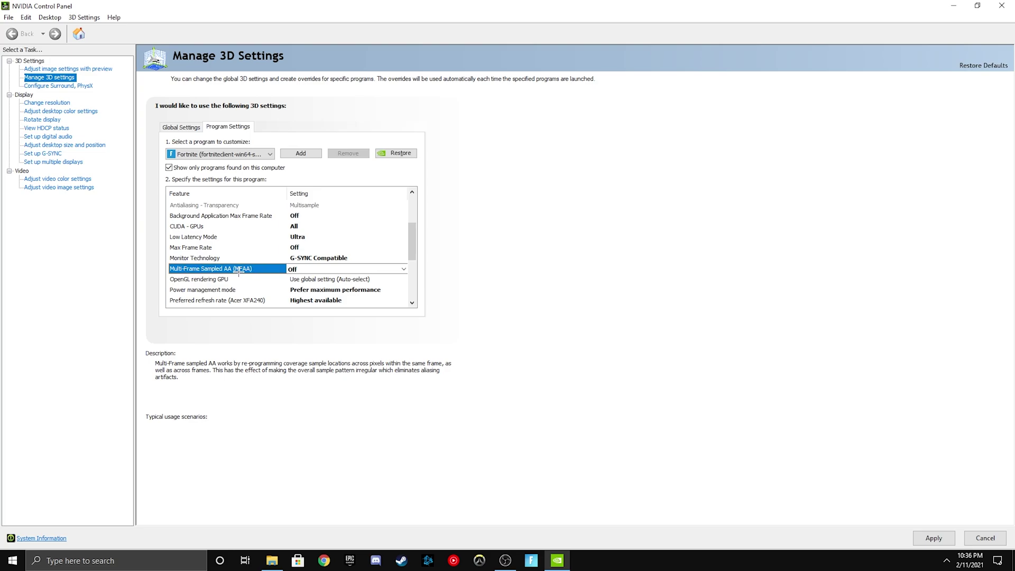
scroll(295, 237, "down", 1)
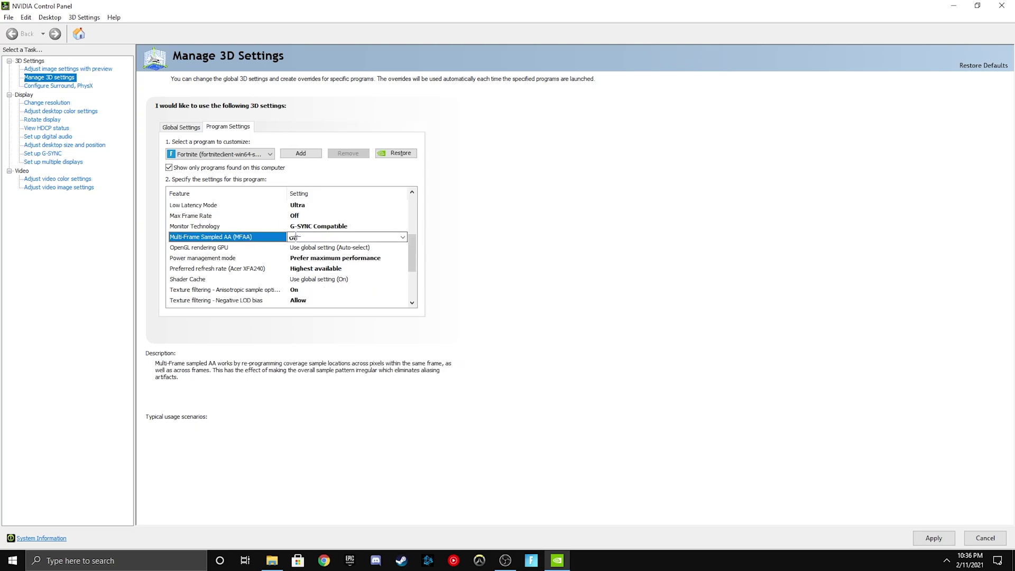
Step: Set Fortnite's OpenGL rendering GPU to the GeForce RTX 2060
key("Down")
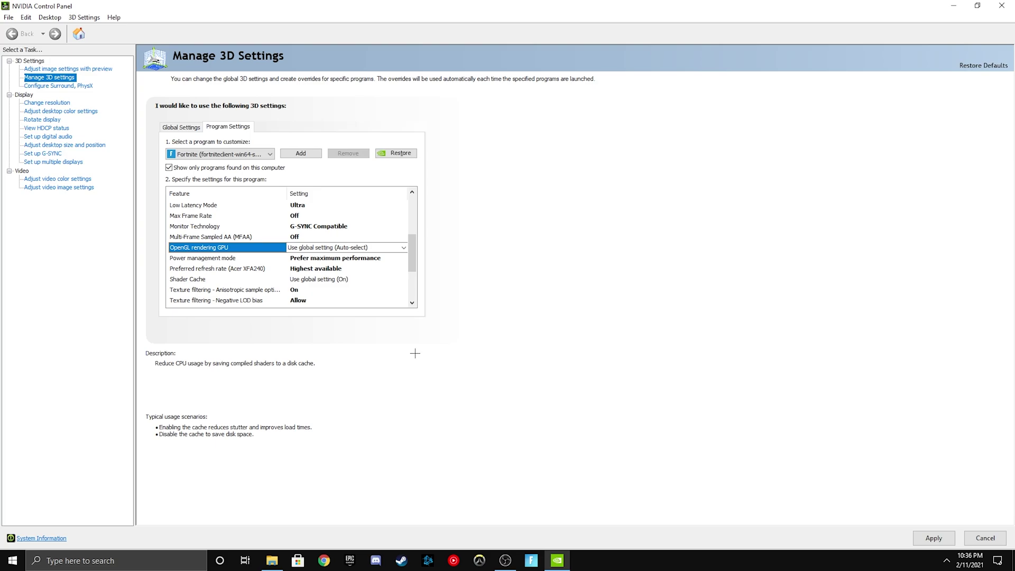
left_click(403, 247)
left_click(404, 248)
left_click(403, 248)
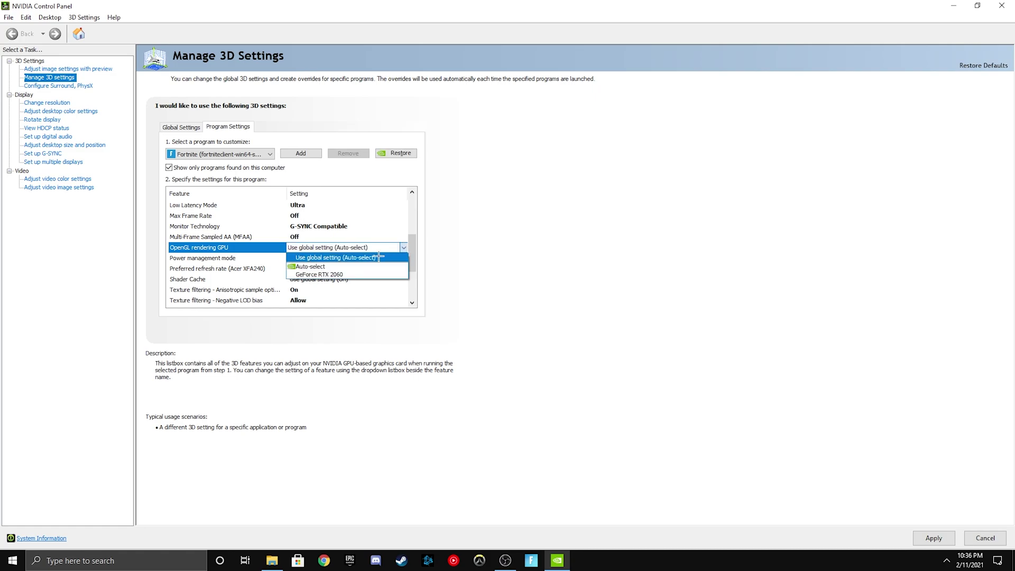
left_click(332, 273)
Step: Set Preferred refresh rate to Application-controlled for Fortnite
scroll(411, 238, "down", 2)
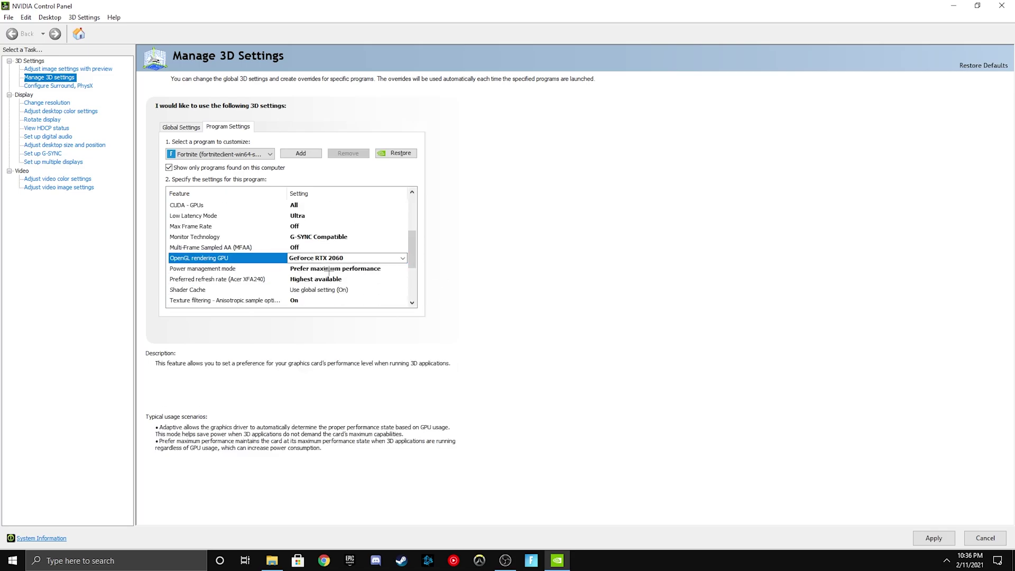
scroll(319, 245, "down", 1)
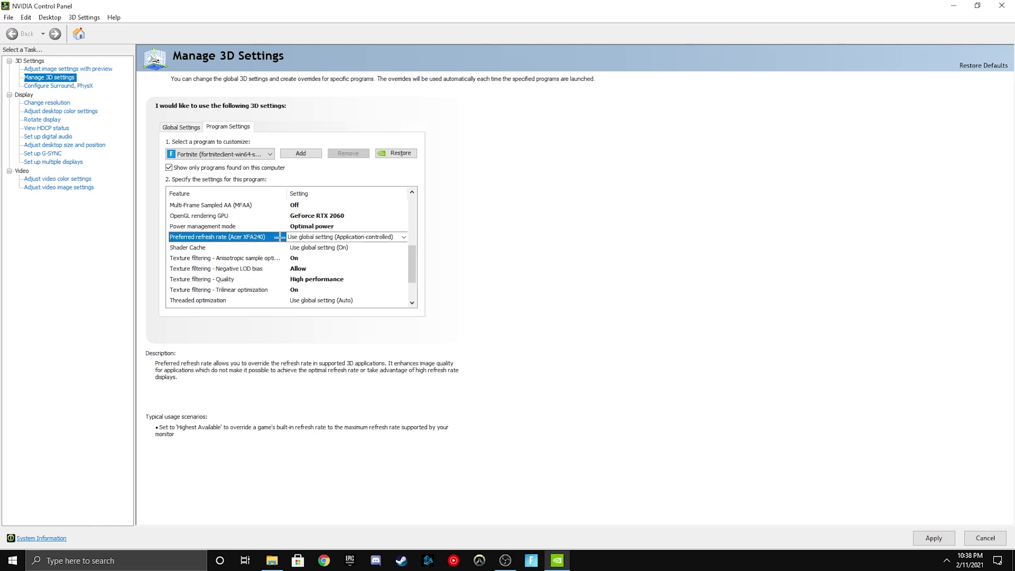
left_click(308, 237)
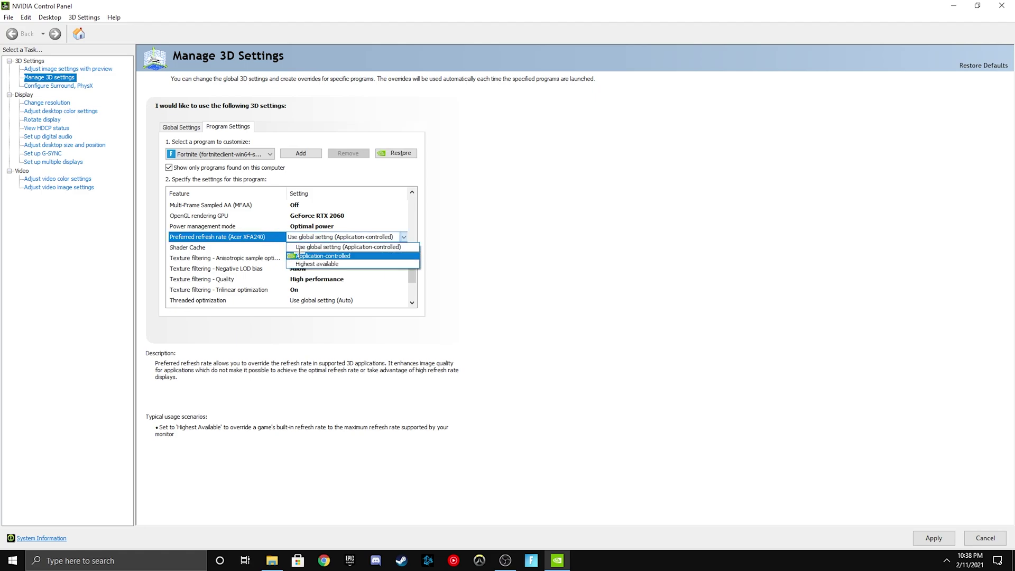
left_click(301, 254)
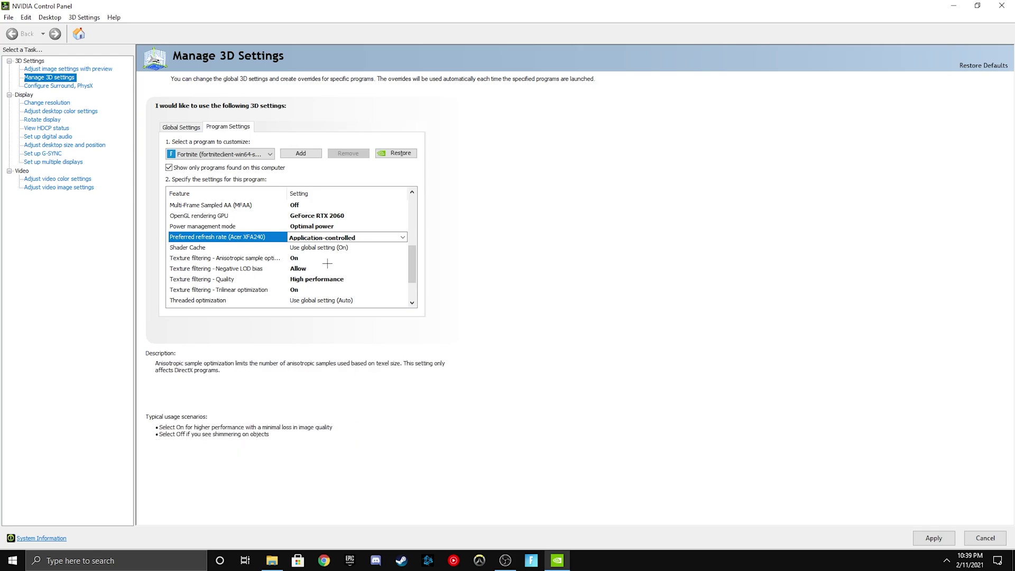
left_click(316, 247)
left_click(301, 246)
left_click(302, 237)
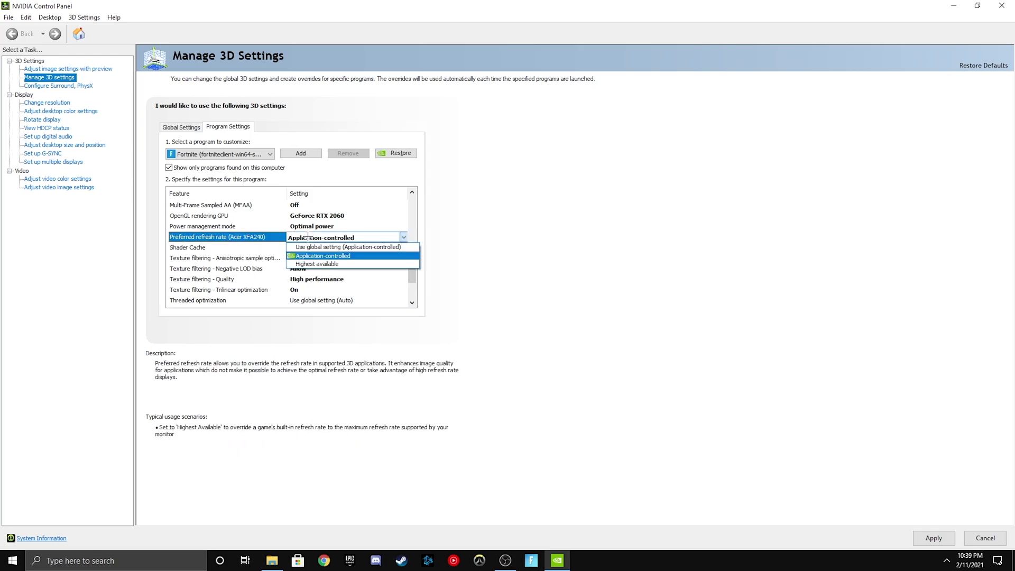
left_click(318, 255)
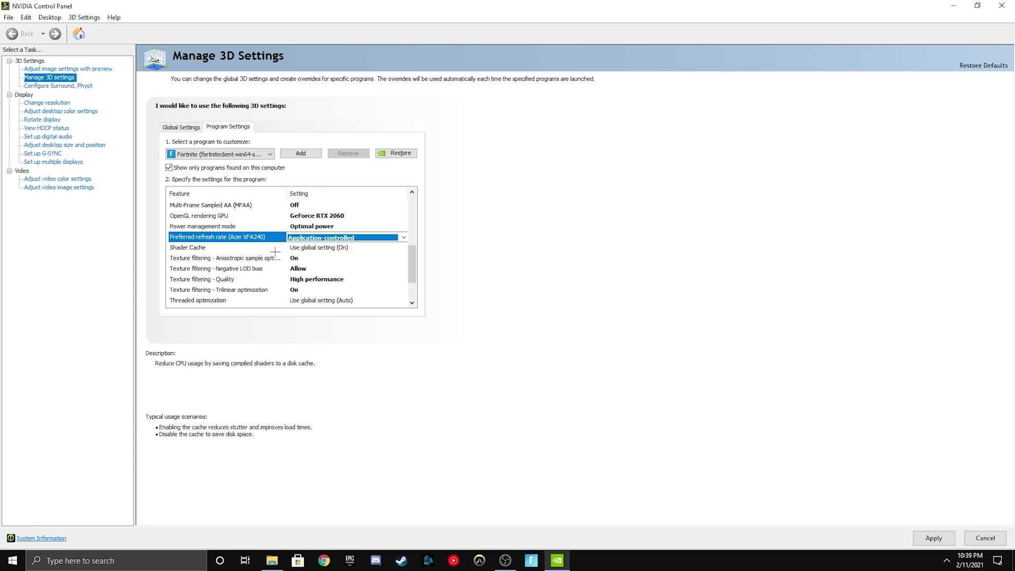
Step: Set Fortnite's Power management mode to Prefer maximum performance
left_click(254, 226)
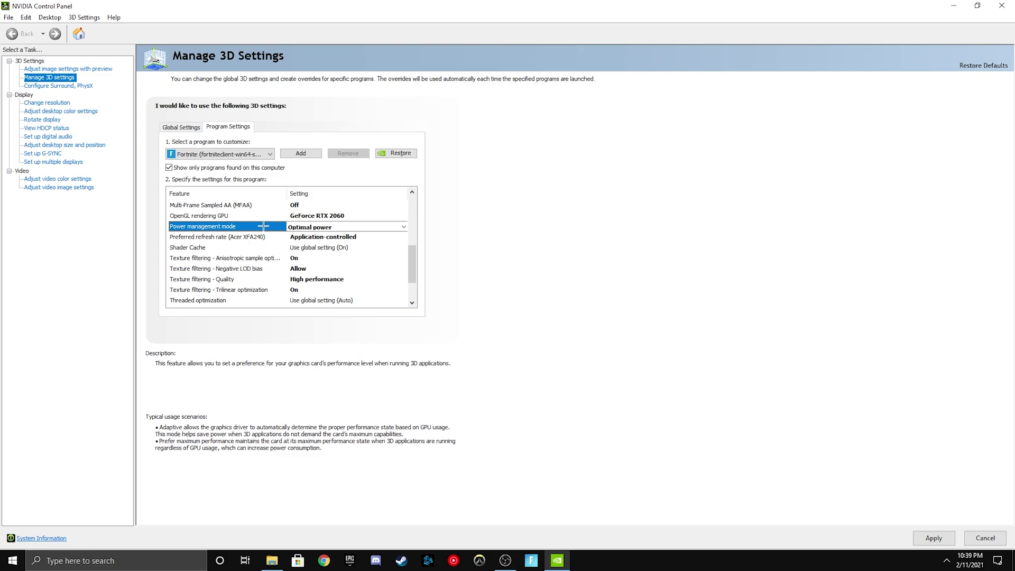
left_click(292, 227)
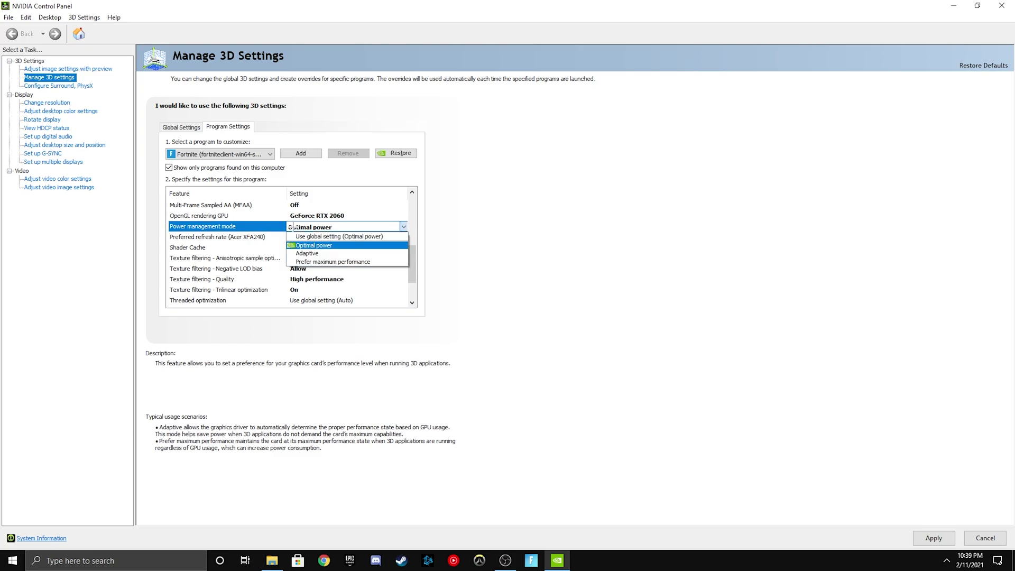
left_click(321, 261)
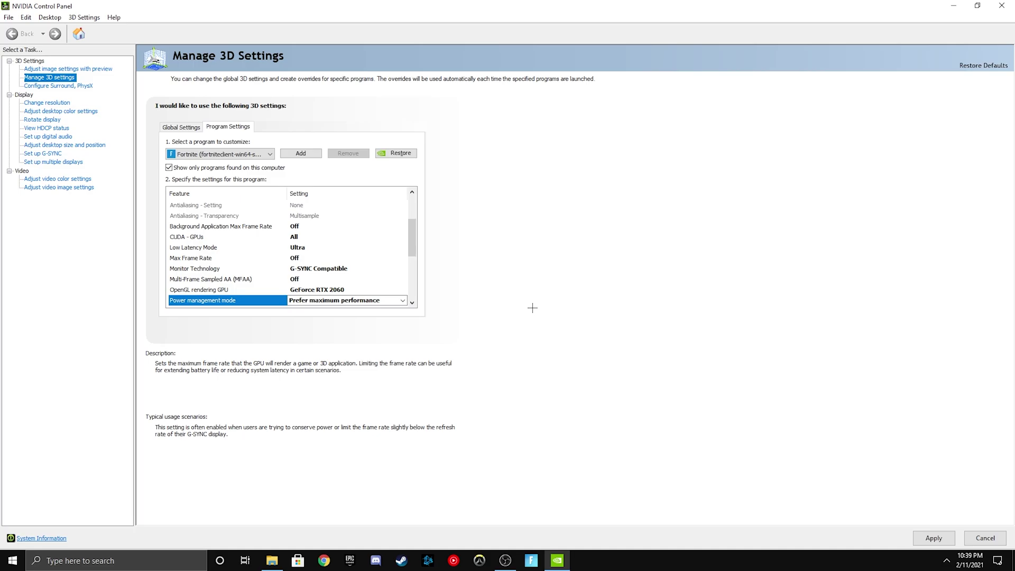
Step: Check Shader Cache and leave it on the global setting
scroll(317, 248, "down", 3)
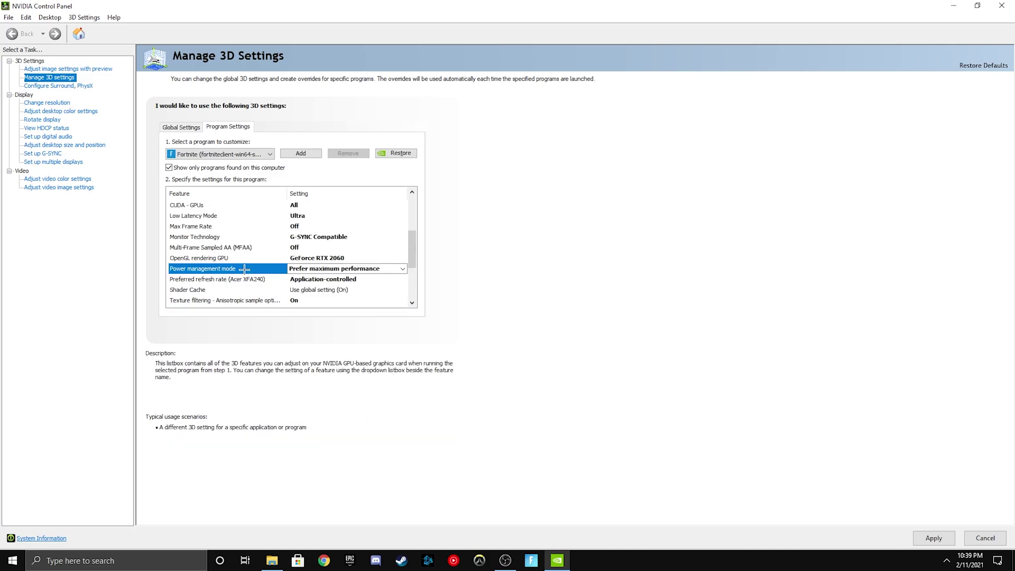
left_click(277, 232)
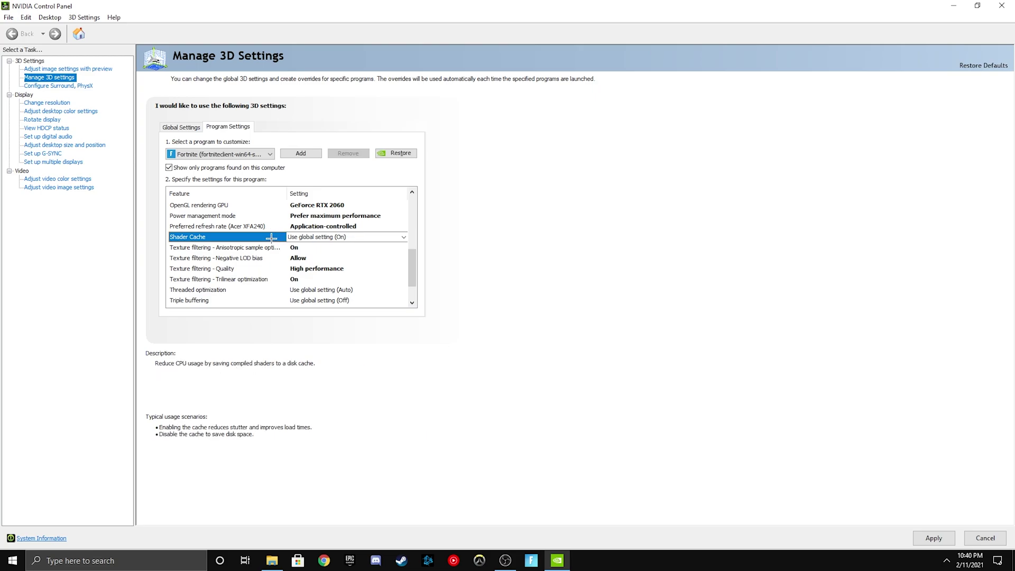
left_click(320, 238)
left_click(321, 238)
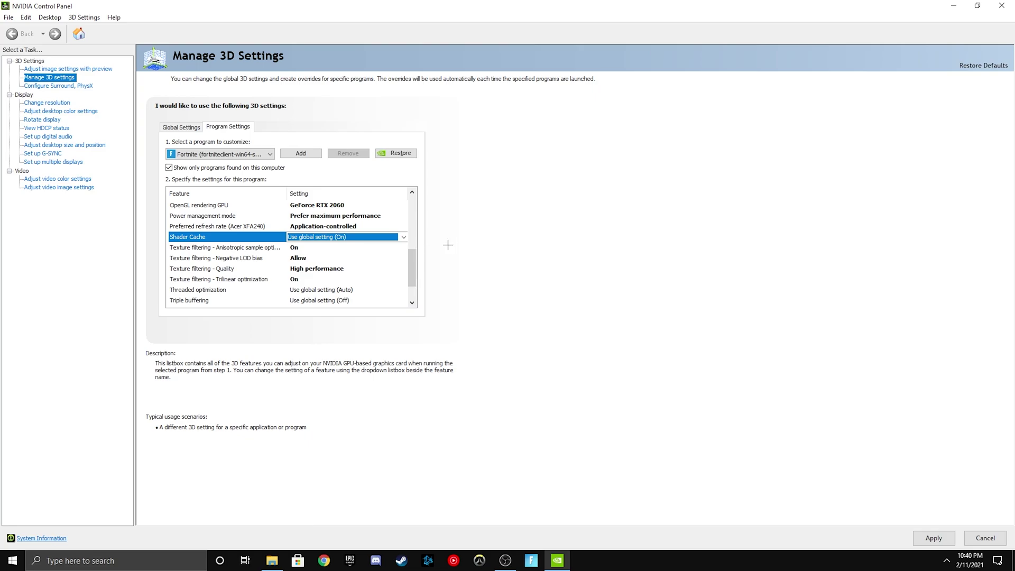
left_click(258, 237)
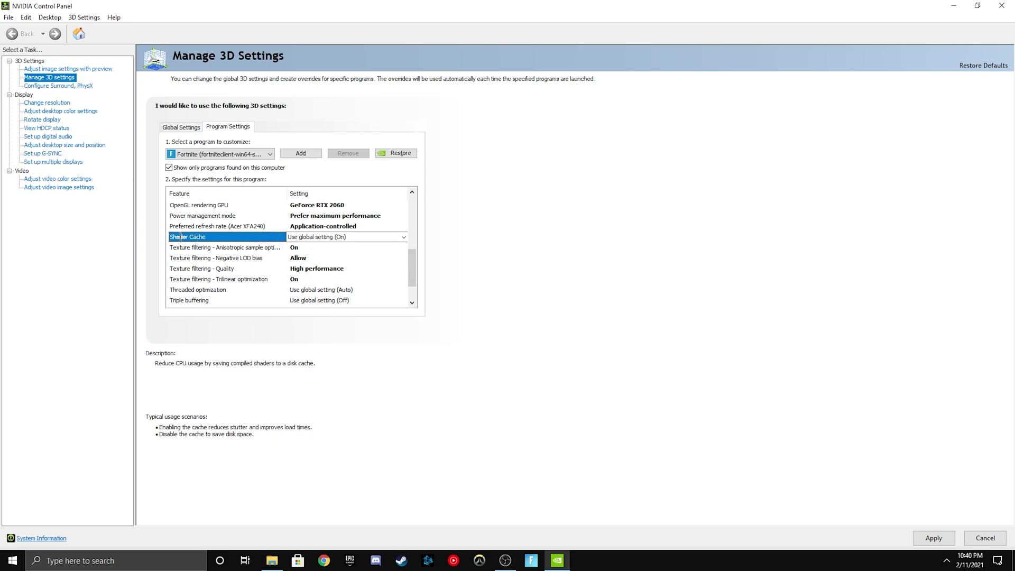
Step: Review anisotropic and LOD bias rows, keeping Texture filtering - Quality at High performance
left_click(267, 248)
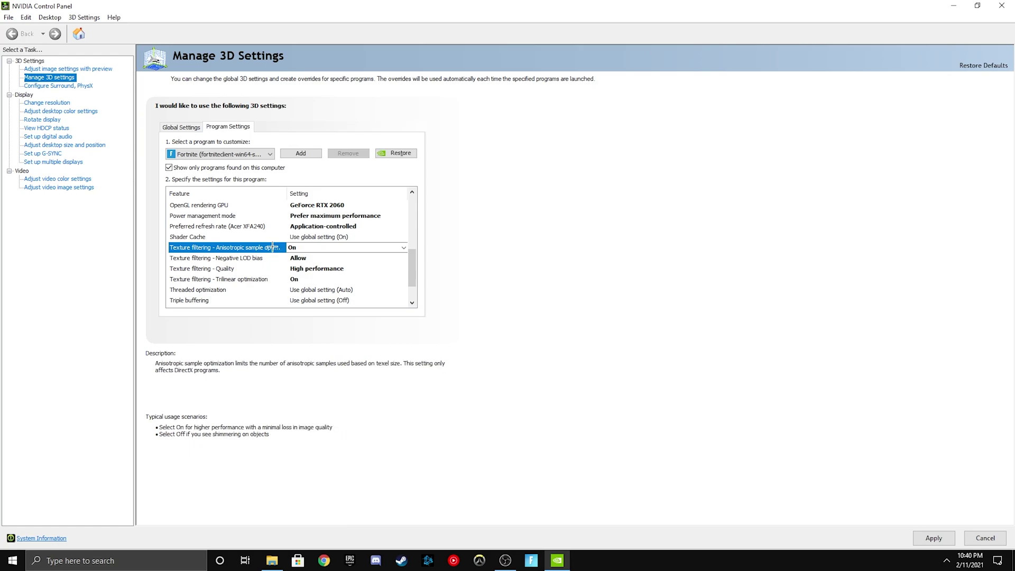
left_click(246, 258)
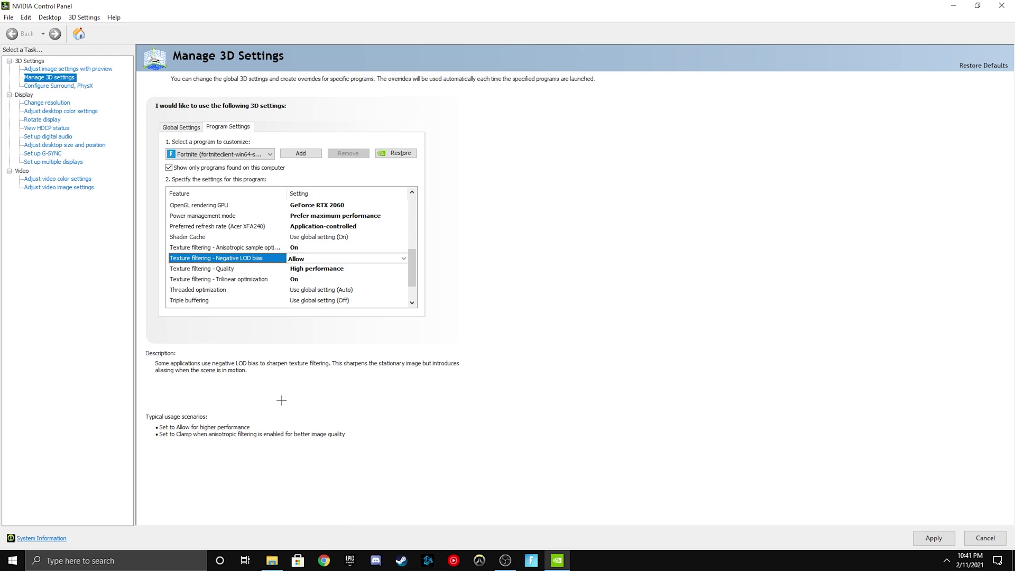
left_click(292, 269)
left_click(306, 268)
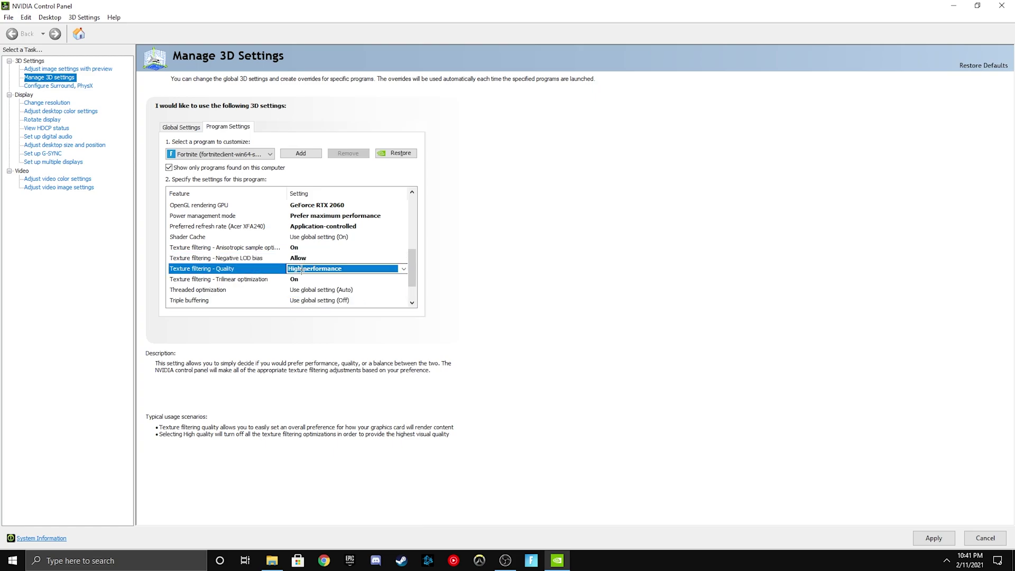
left_click(286, 272)
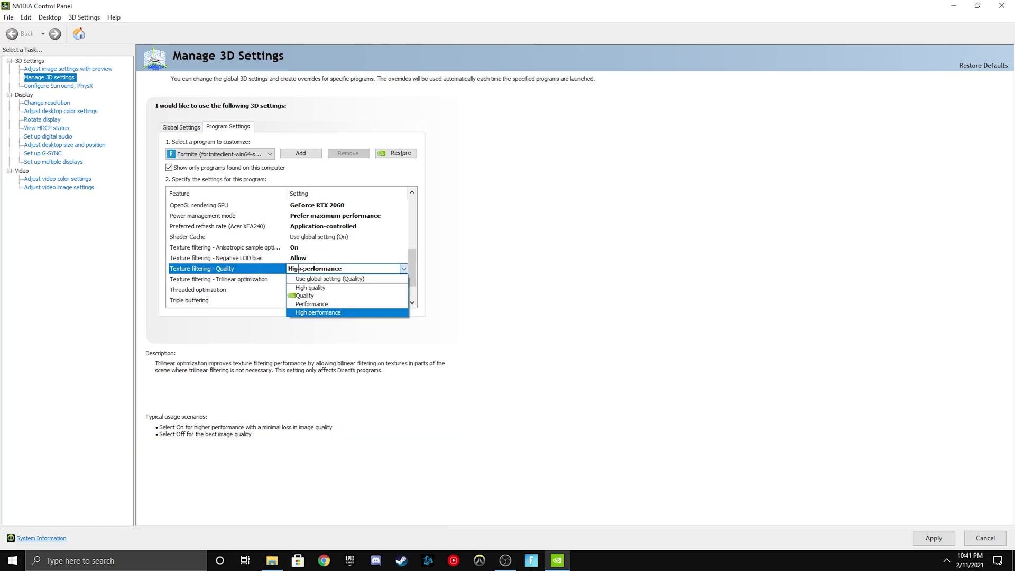
left_click(321, 313)
scroll(253, 285, "down", 1)
left_click(266, 247)
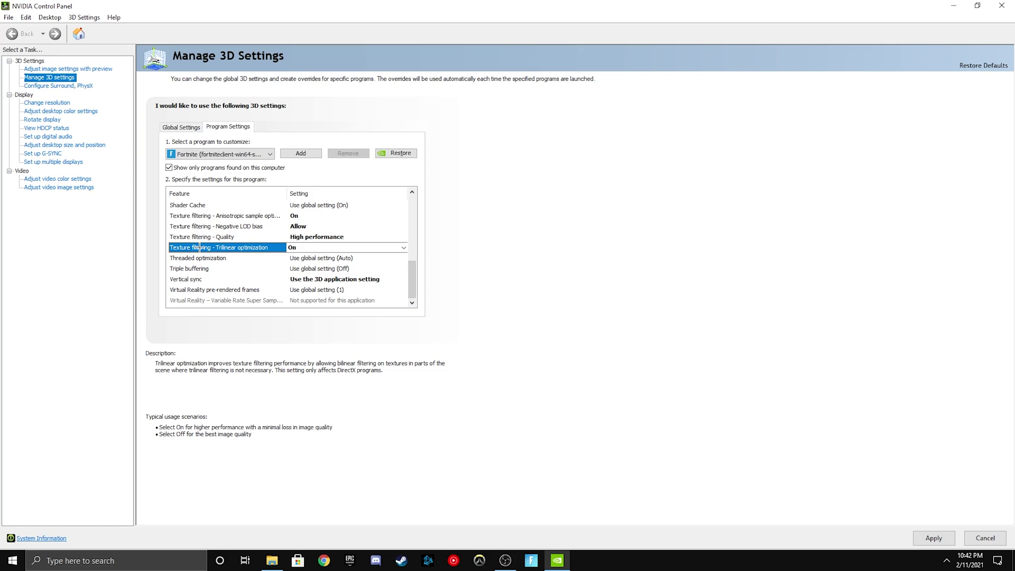
Step: Set Fortnite's Vertical sync to Off
left_click(210, 258)
left_click(277, 269)
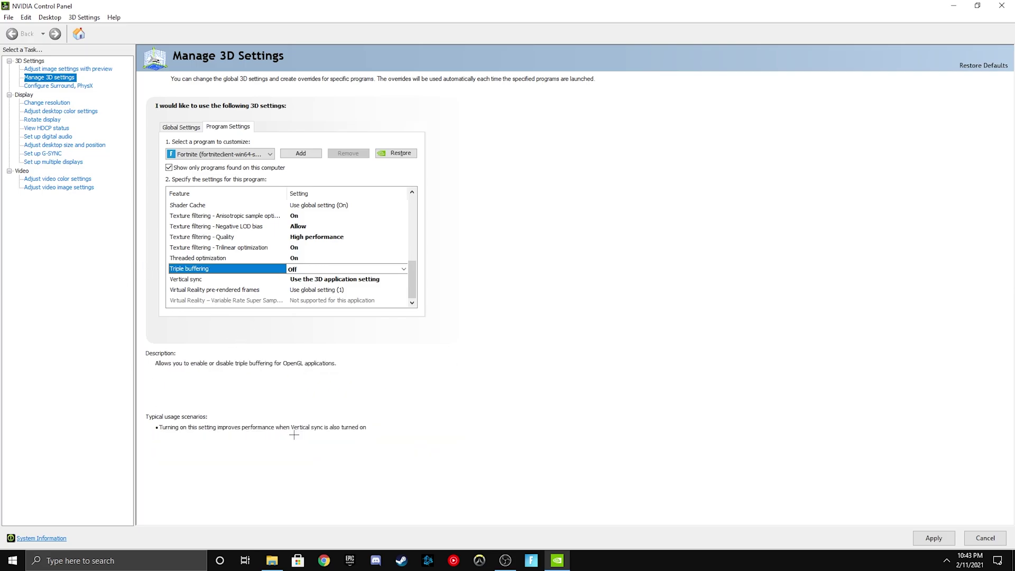
left_click(201, 279)
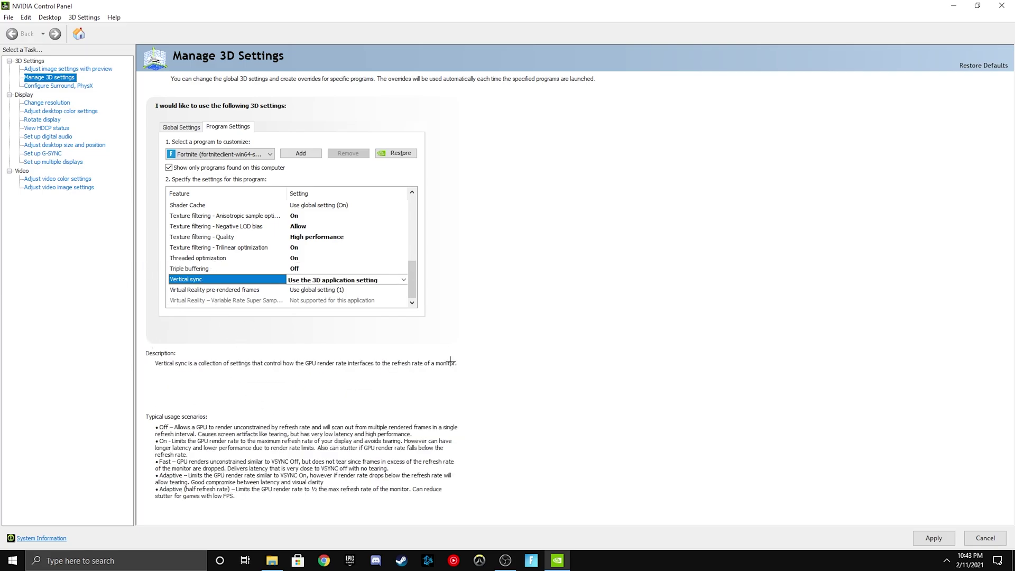
left_click(378, 280)
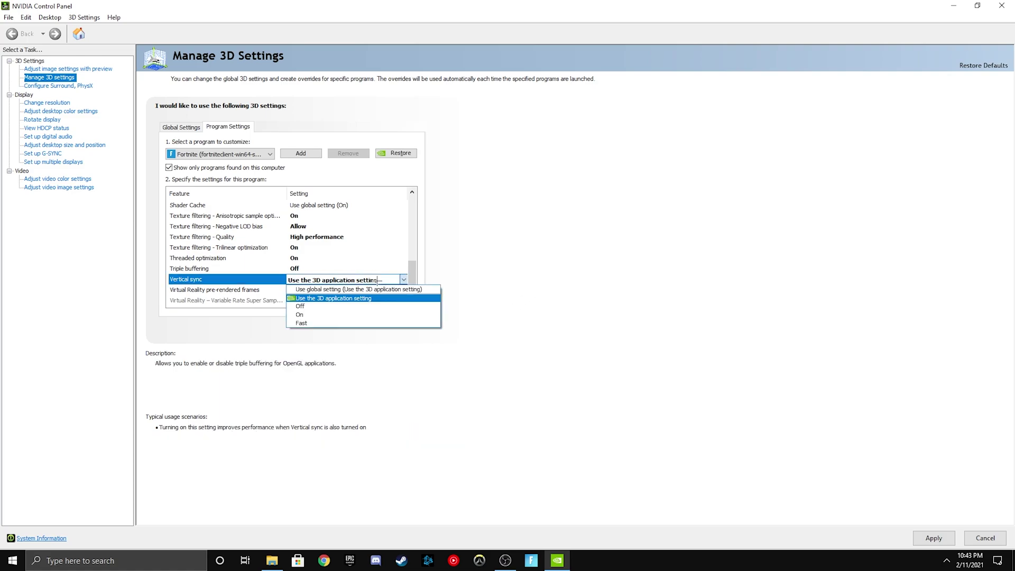
left_click(360, 306)
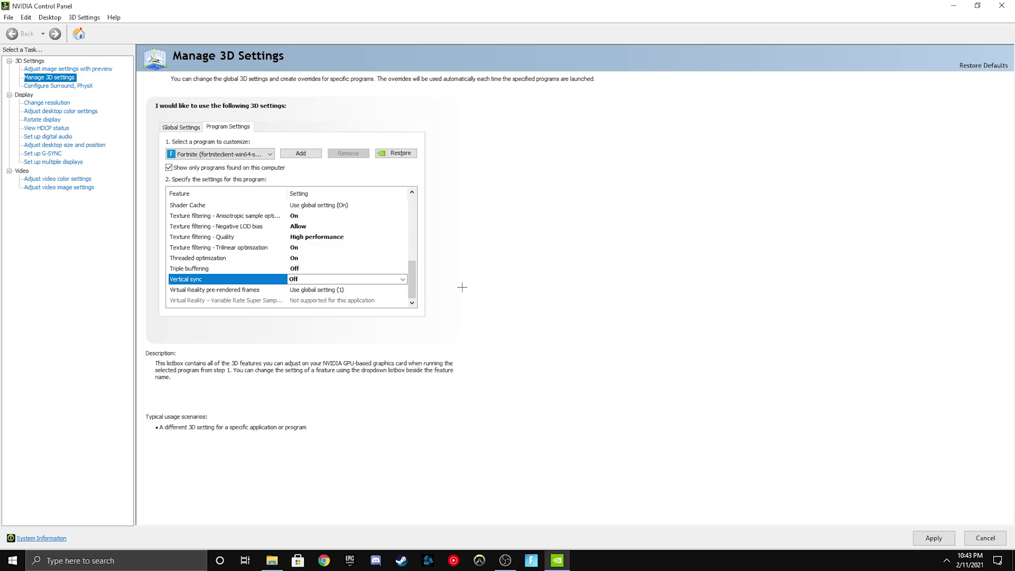
Step: Leave Virtual Reality pre-rendered frames on the global setting
mouse_move(206, 283)
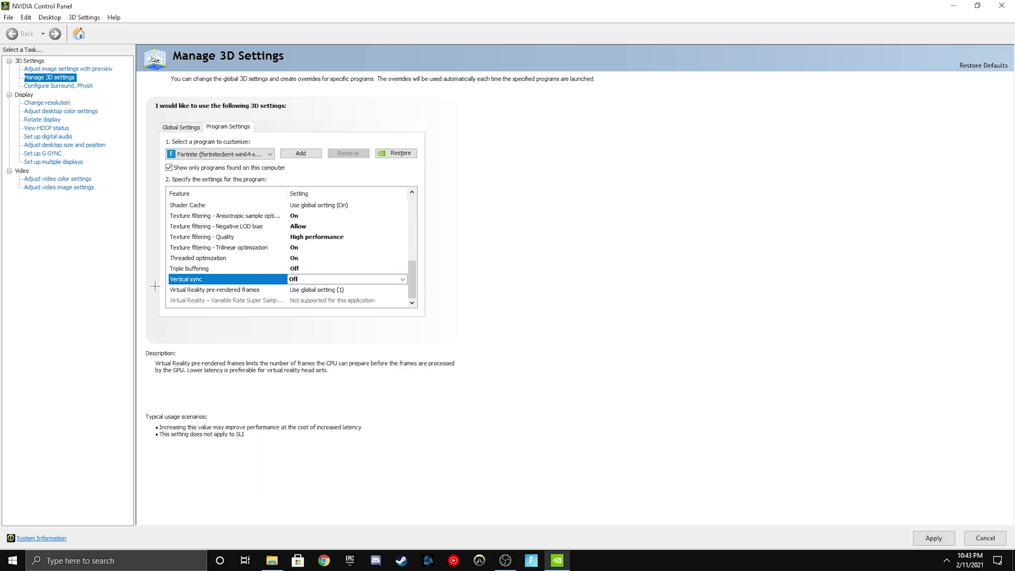
left_click(243, 289)
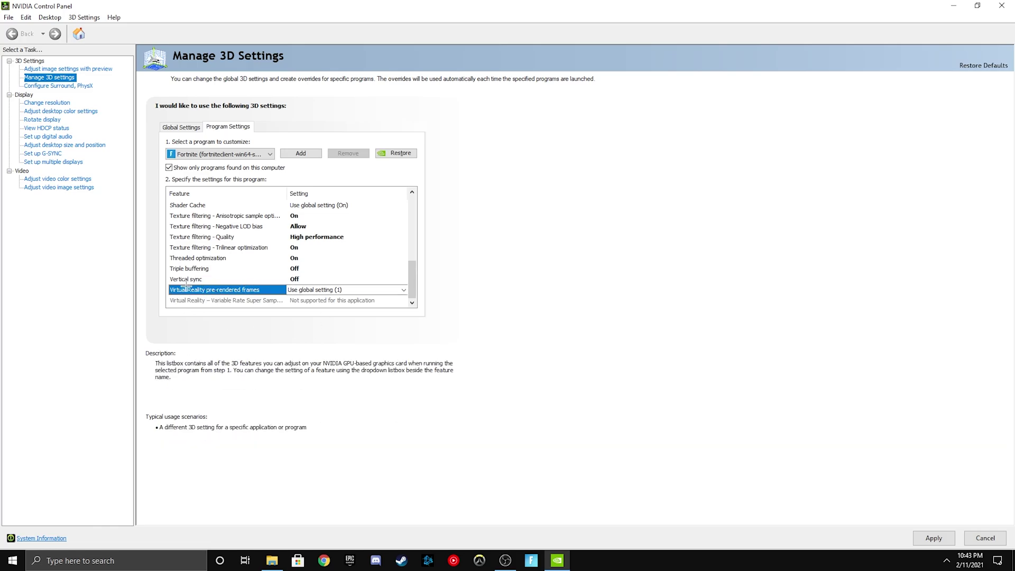
left_click(300, 290)
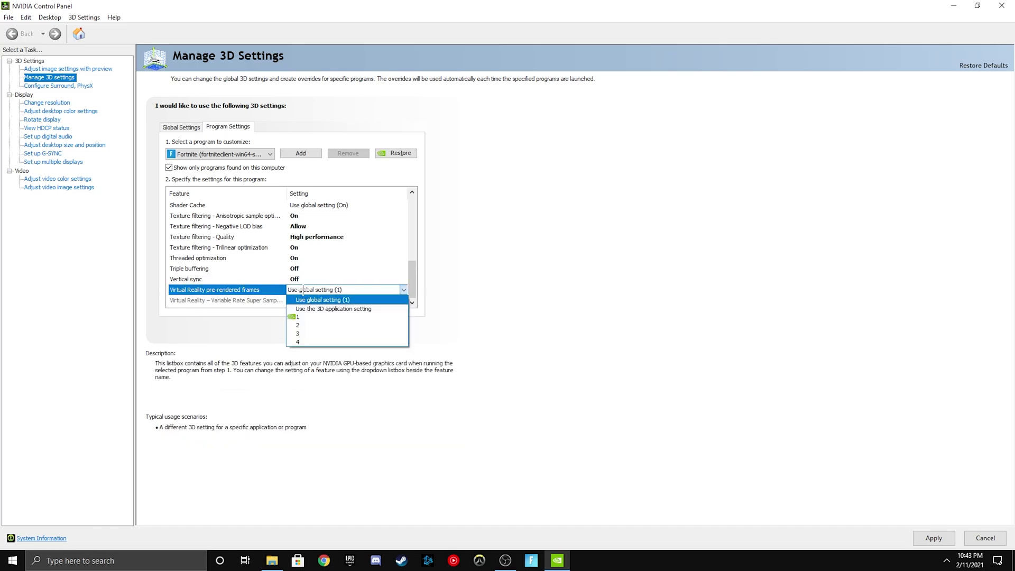
left_click(303, 290)
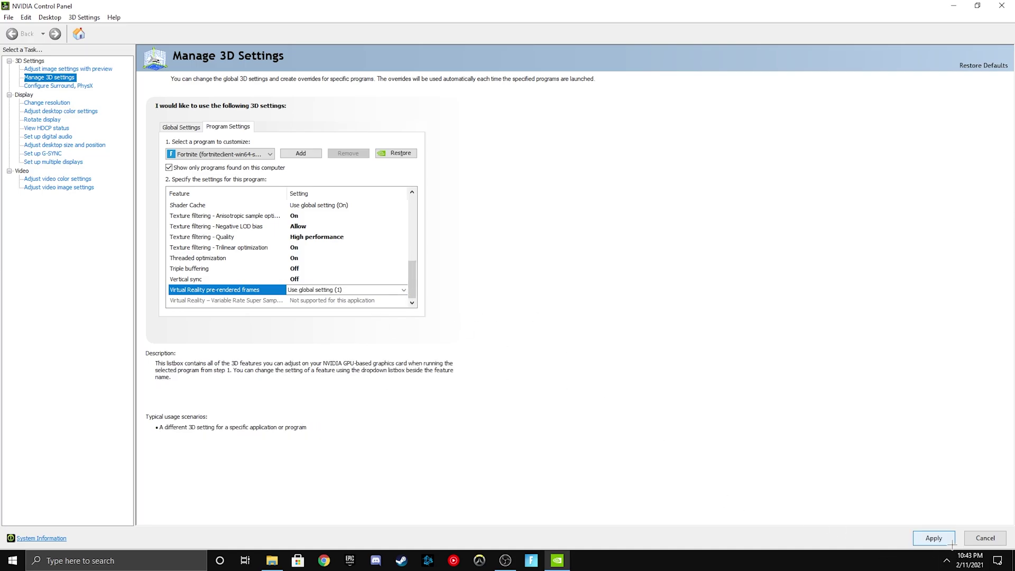
Step: Apply the Fortnite program settings and switch back to the game with Alt+Tab
left_click(933, 537)
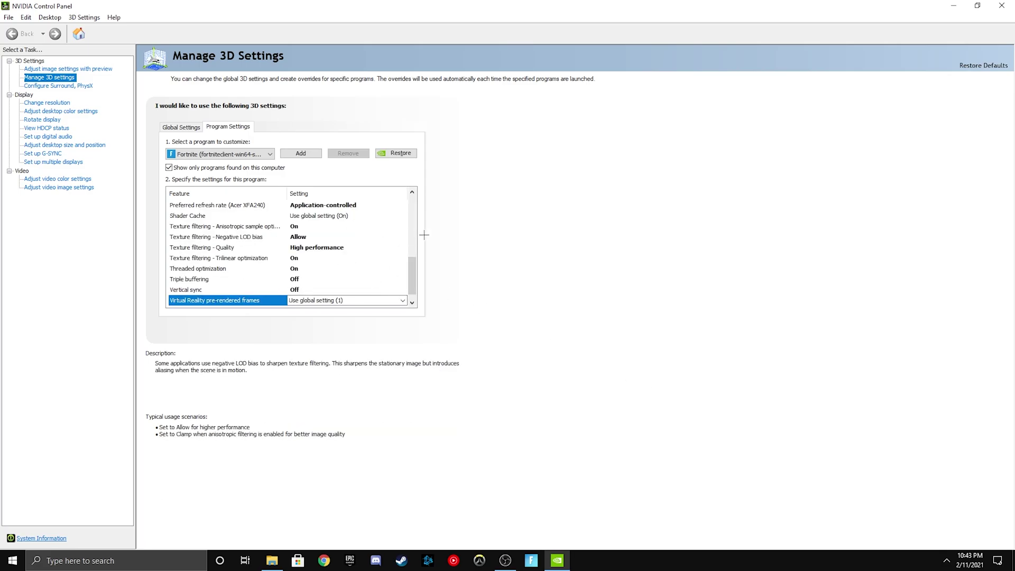
left_click_drag(420, 272, 421, 203)
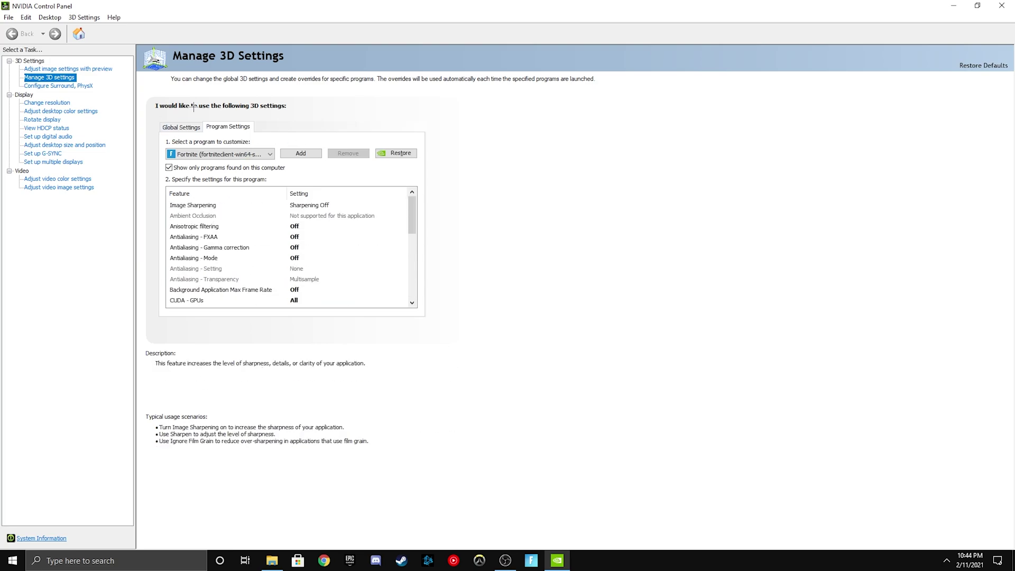
key("alt+Tab")
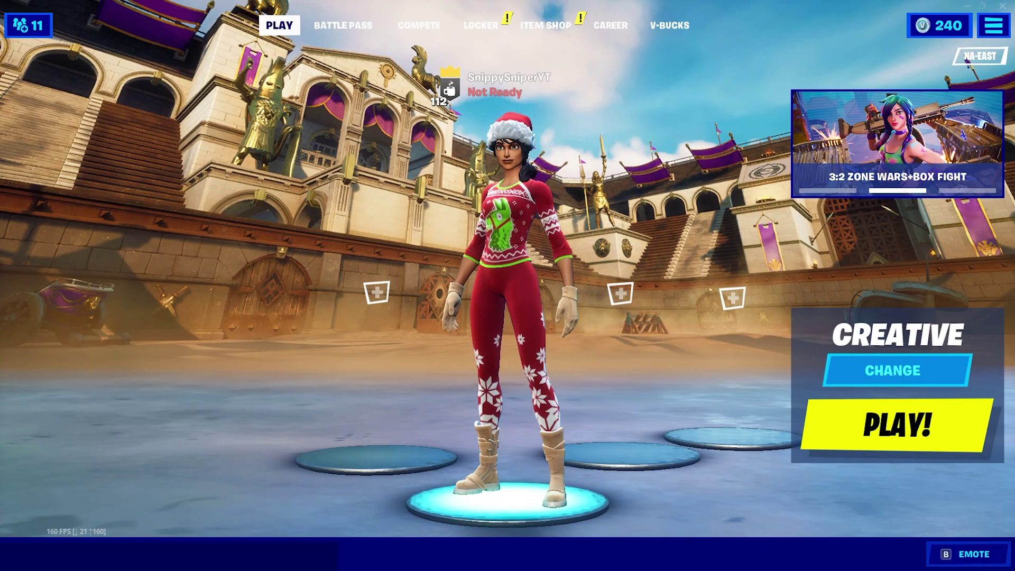
Step: Open Fortnite's settings from the main menu on the Game page
key("Escape")
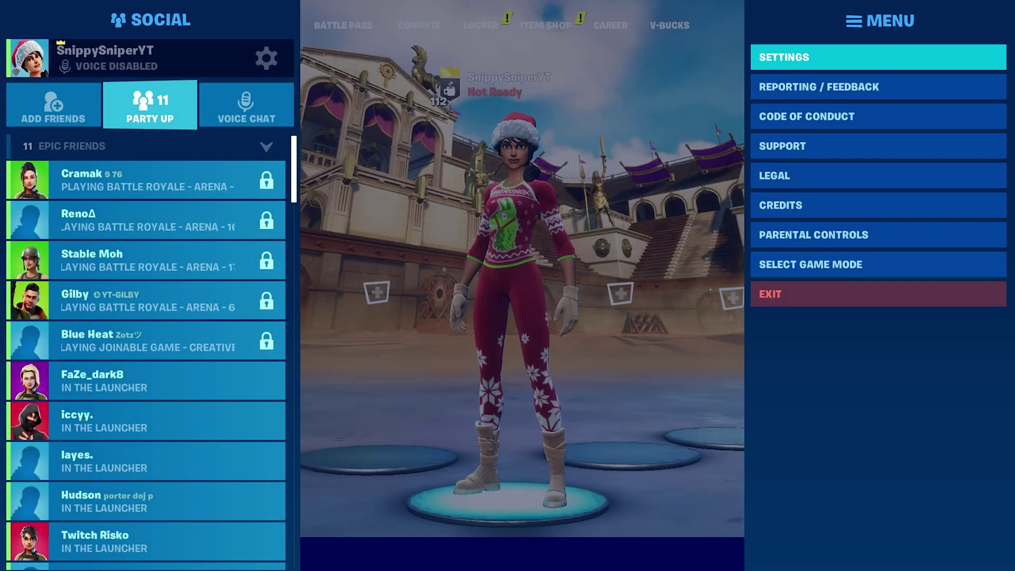
key("Return")
key("e")
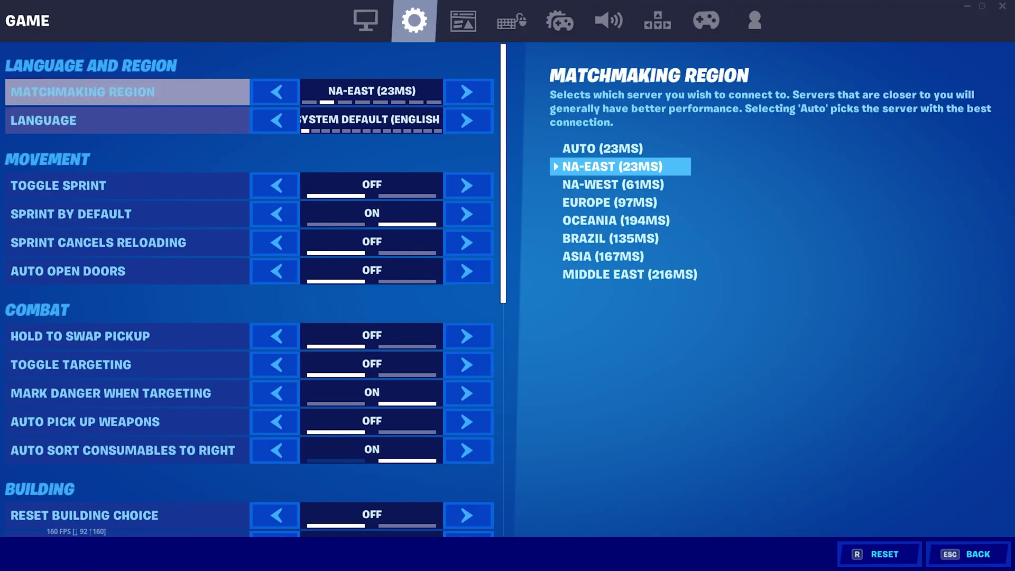
Step: Move down to the Replays section and highlight Record Replays
key("Down")
key("Down")
key("Down")
key("Down")
key("Down")
key("Down")
key("Down")
key("Down")
key("Down")
key("Down")
key("Down")
key("Down")
key("Down")
key("Down")
key("Down")
key("Down")
key("Down")
key("Down")
key("Down")
key("Down")
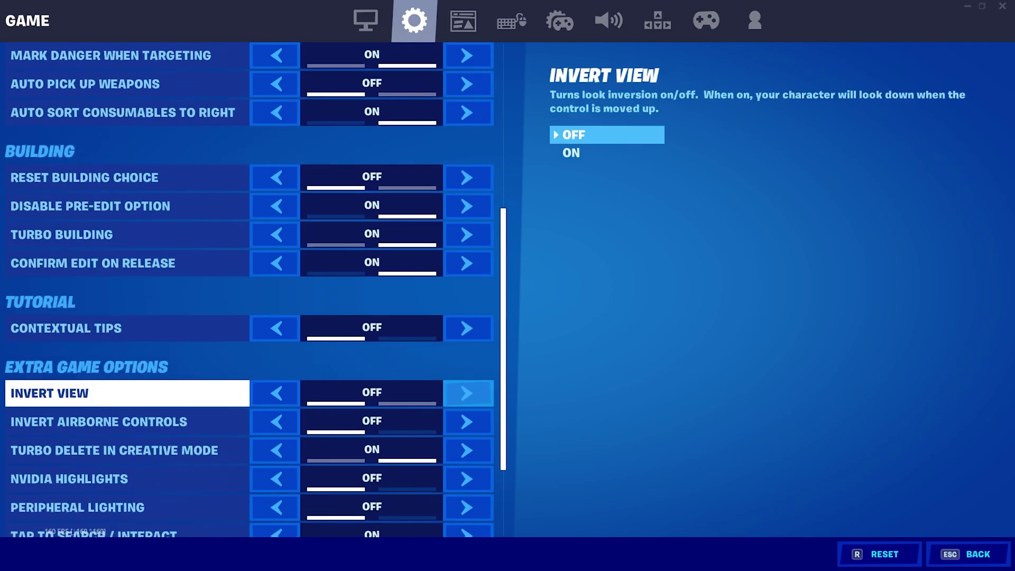
key("Down")
key("Down")
key("Down")
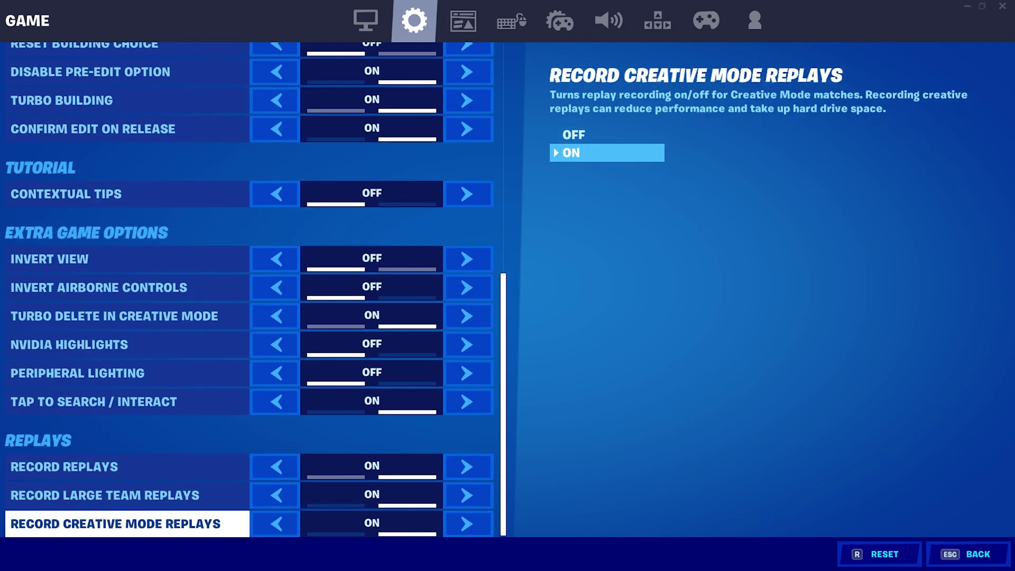
key("Up")
key("Up")
key("Down")
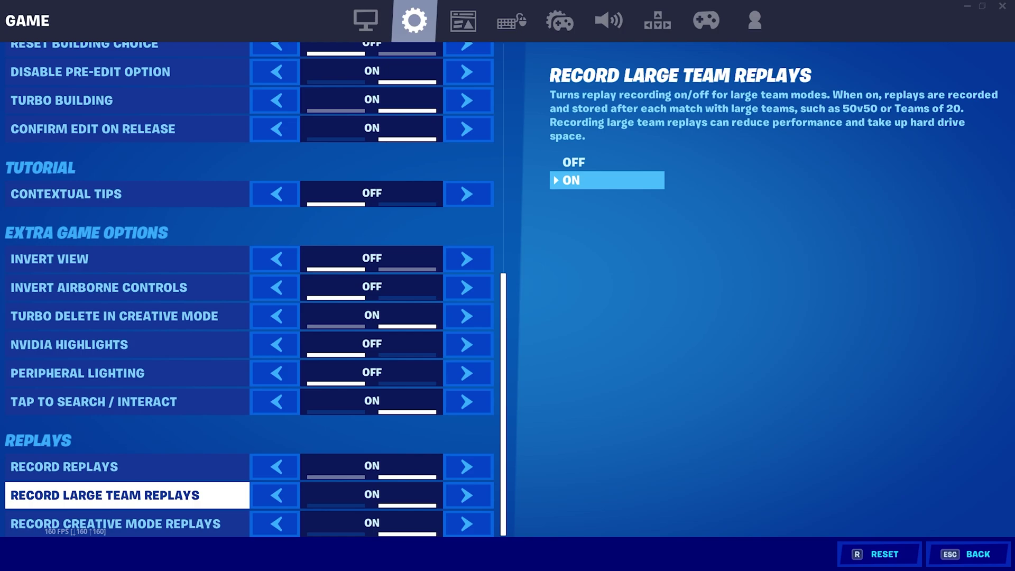
key("Up")
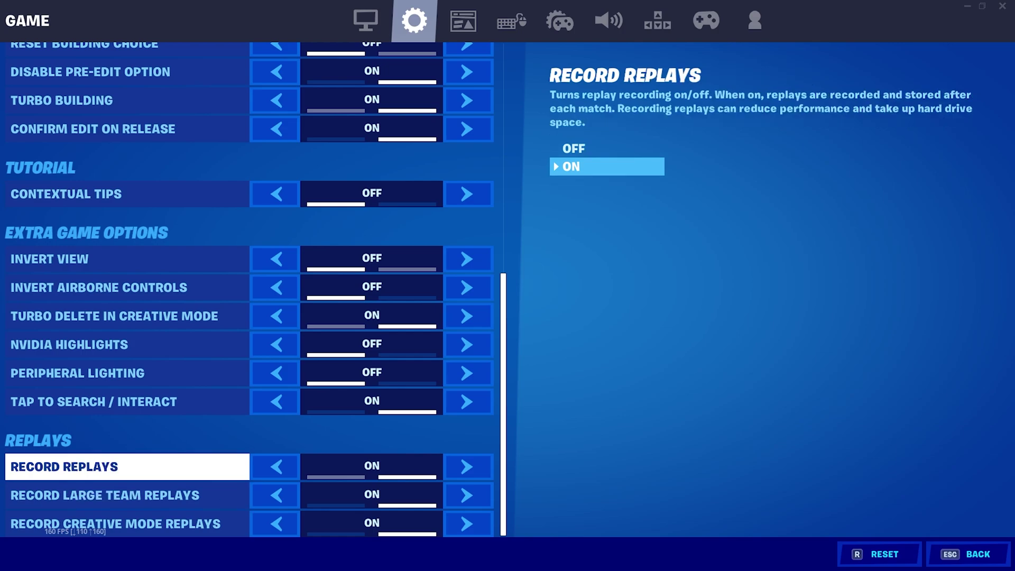
key("Down")
key("Down")
key("Up")
key("Up")
key("Down")
key("Down")
key("Up")
key("Up")
key("Down")
key("Down")
key("Up")
key("Up")
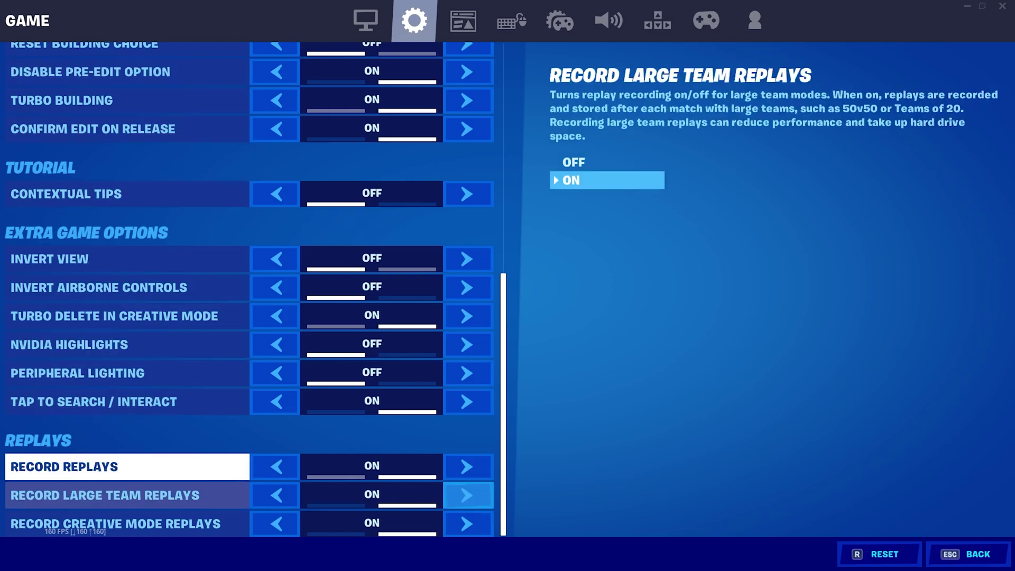
key("Up")
key("Up")
Step: Try a 144 FPS frame rate limit, settle on 160 FPS, then view the Low graphics quality settings
key("Down")
key("Down")
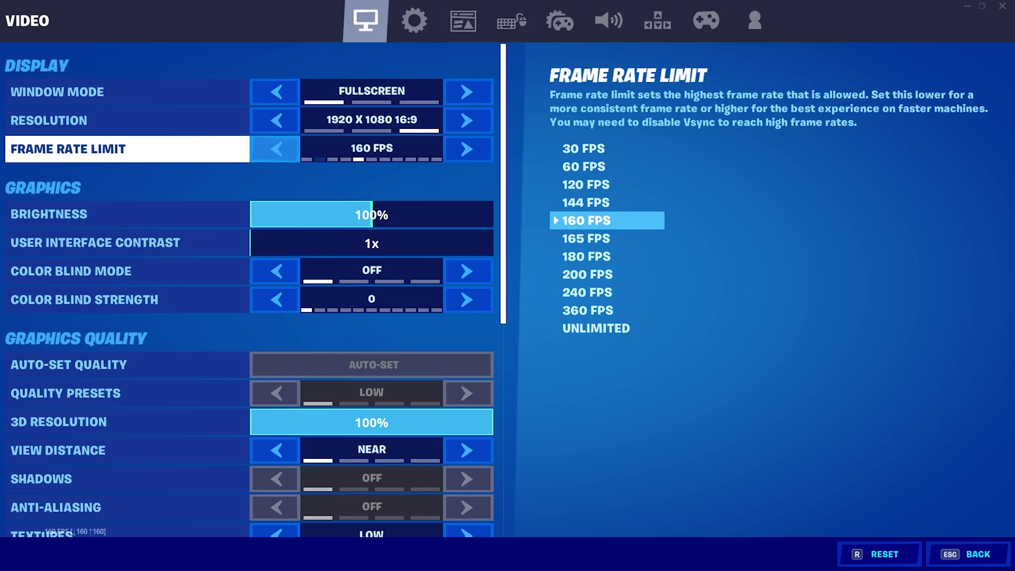
left_click(276, 148)
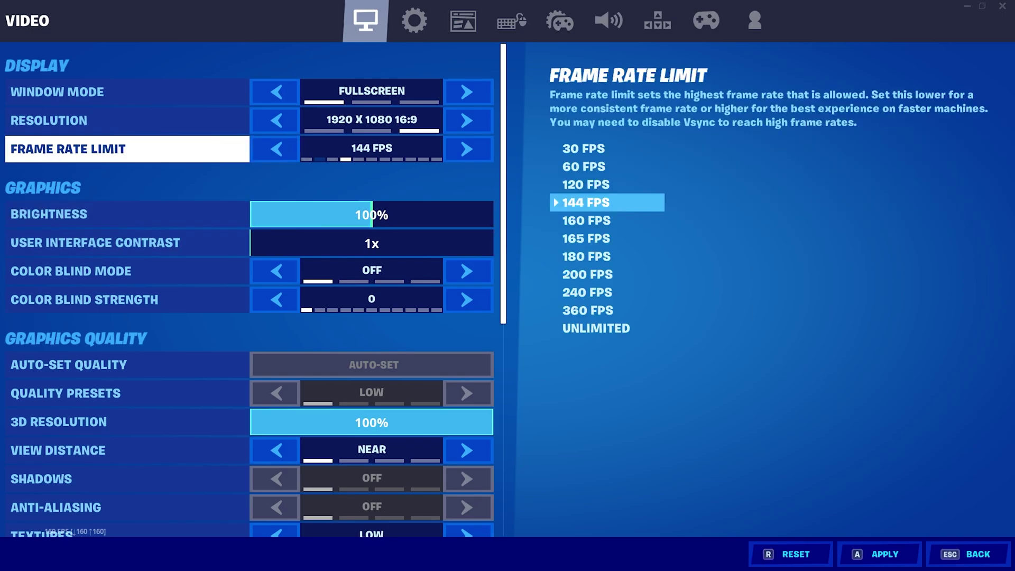
left_click(466, 149)
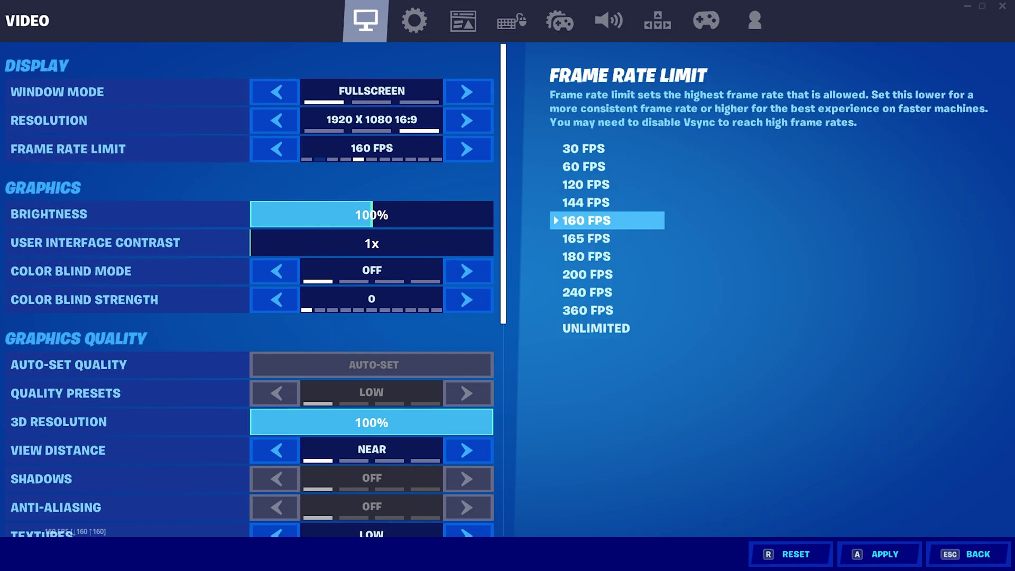
scroll(127, 198, "down", 1)
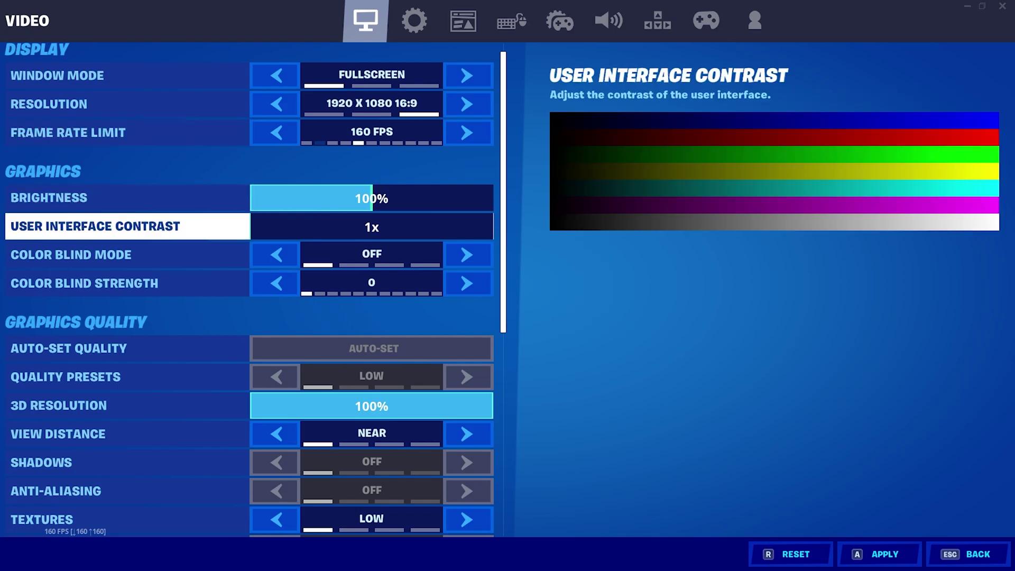
scroll(126, 265, "down", 3)
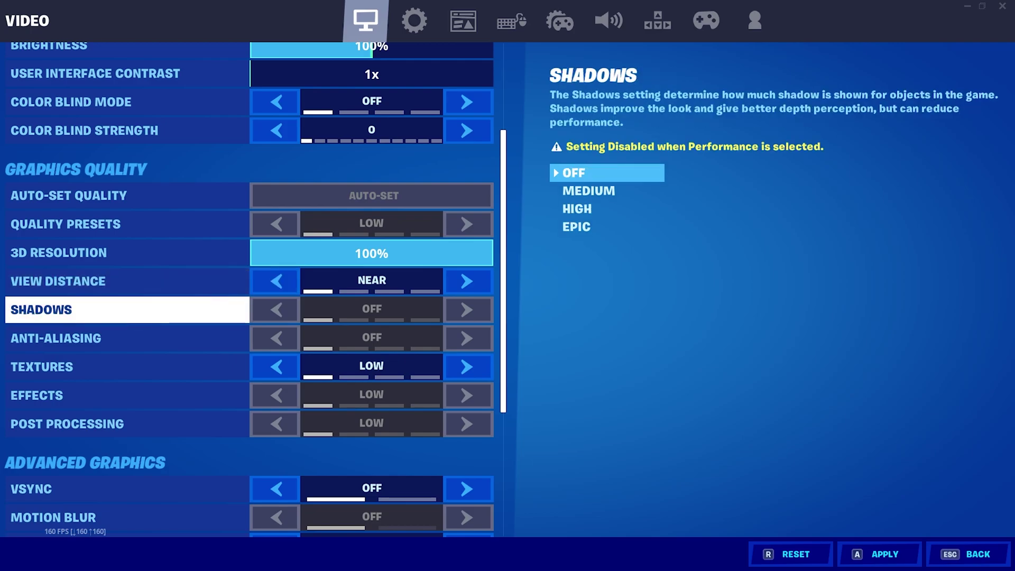
Step: Confirm VSync is off and Rendering Mode is Performance (Alpha), with Show FPS On
key("Down")
key("Down")
key("Down")
key("Down")
key("Down")
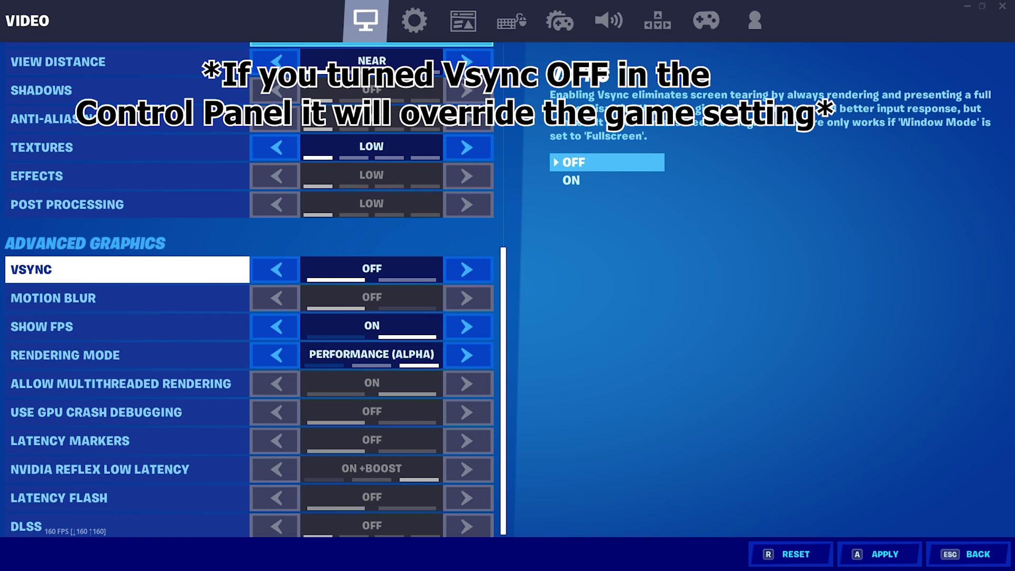
key("Down")
key("Down")
key("Down")
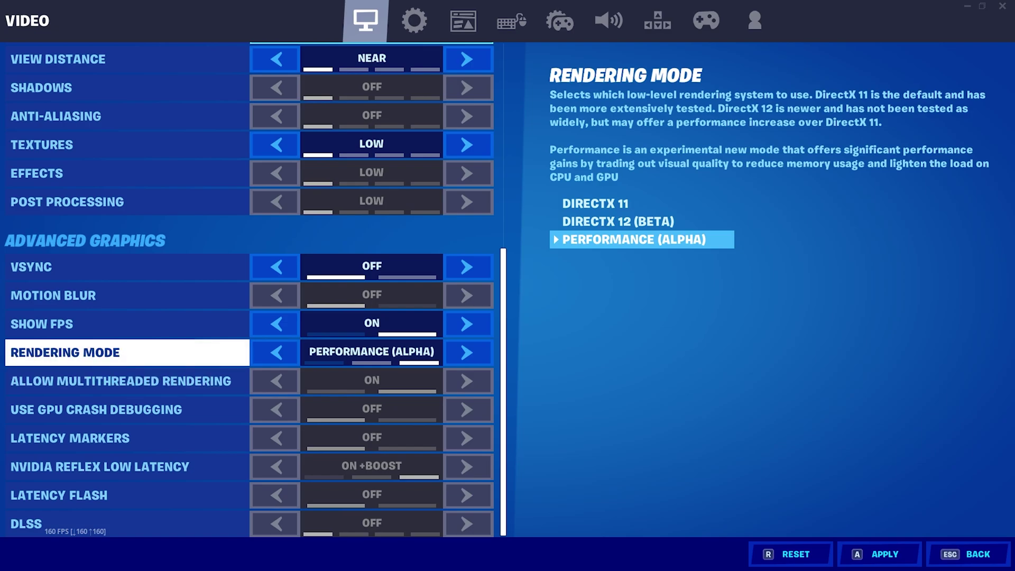
key("Up")
key("Down")
key("Down")
key("Up")
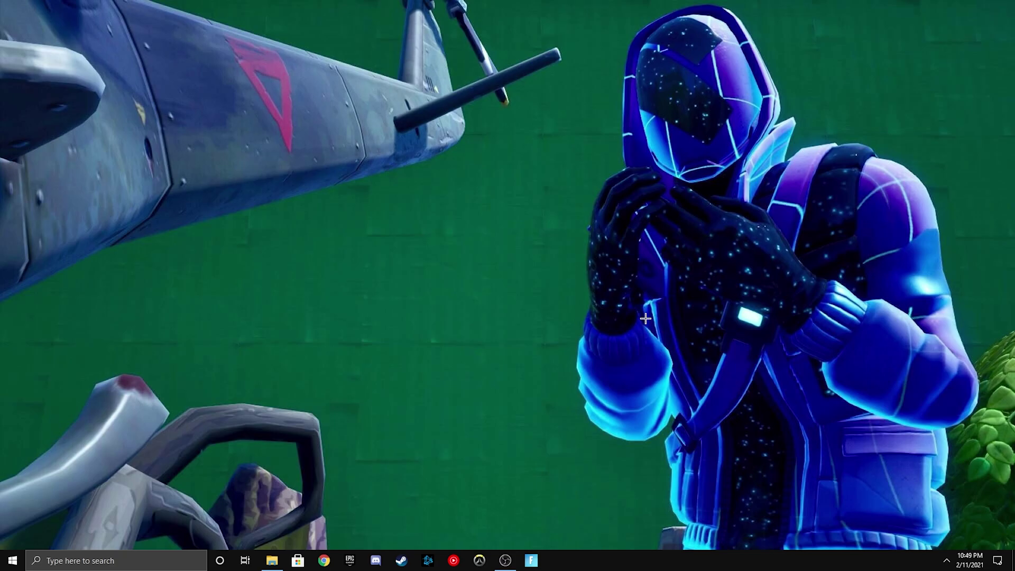
Step: Open the %localappdata% folder through the Windows Run dialog
key("super+r")
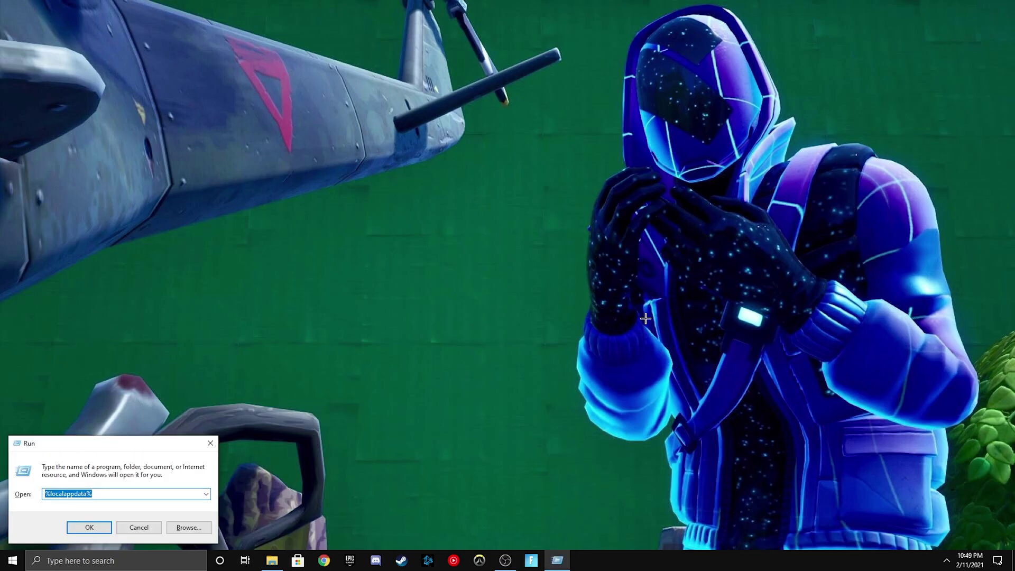
key("BackSpace")
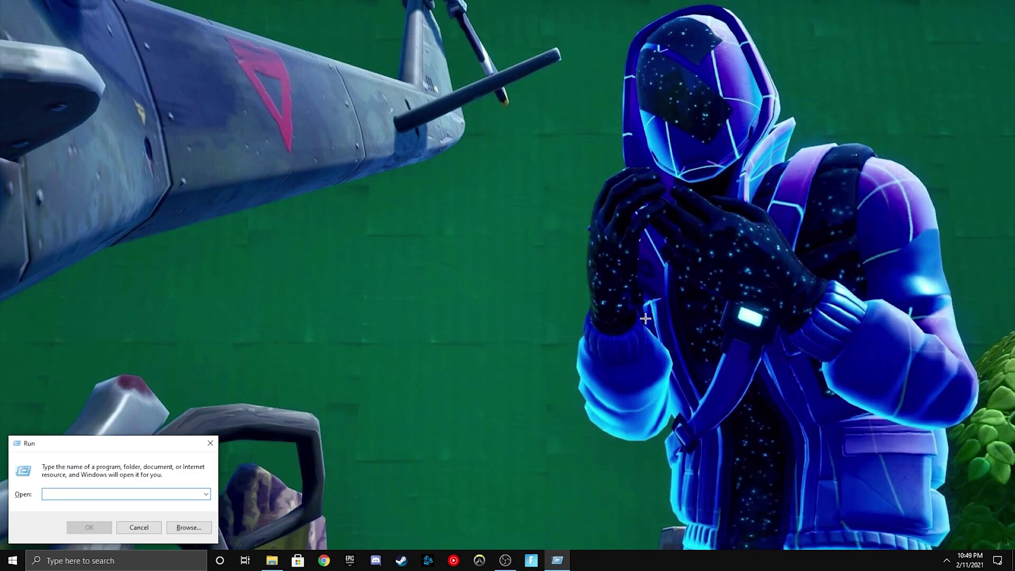
type("%localapp")
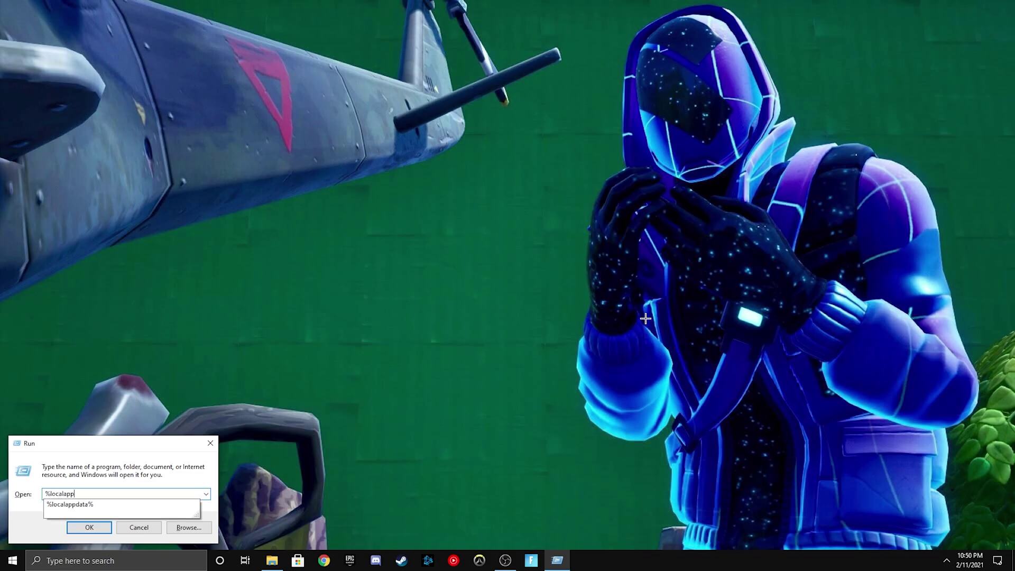
type("data%")
key("Return")
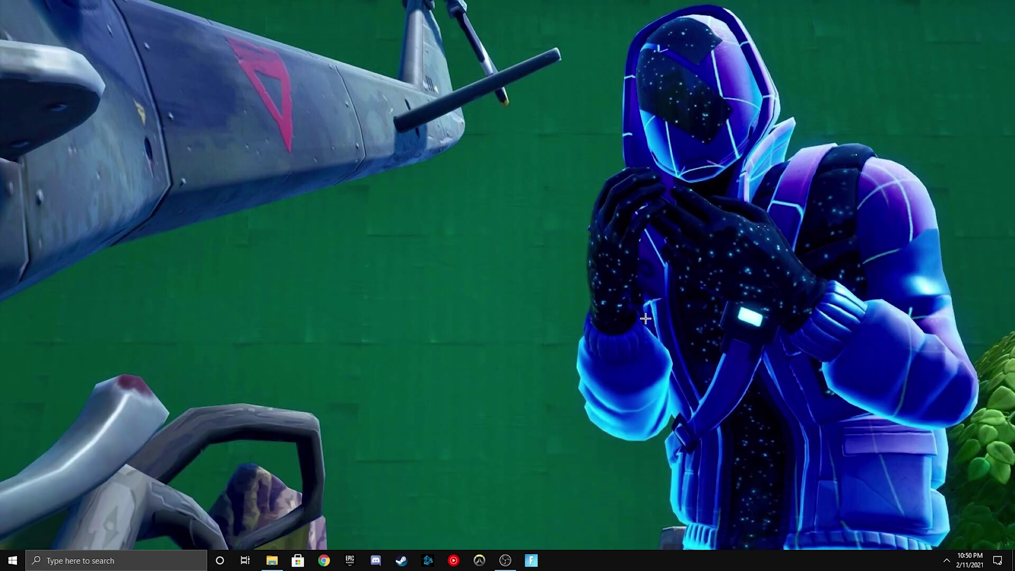
Step: Browse into FortniteGame\Saved\Config\WindowsClient
scroll(487, 333, "down", 2)
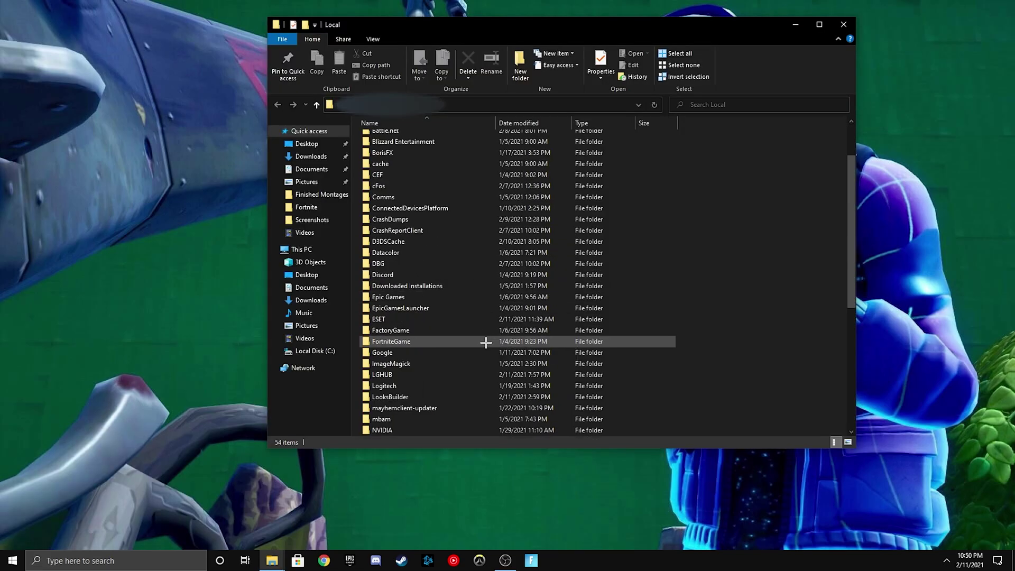
left_click(389, 342)
double_click(389, 342)
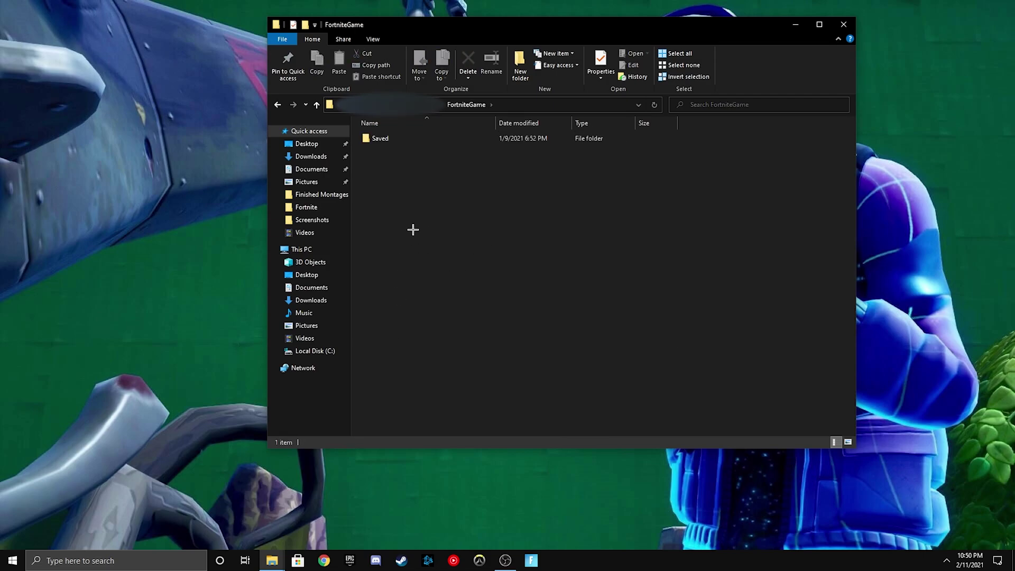
double_click(412, 139)
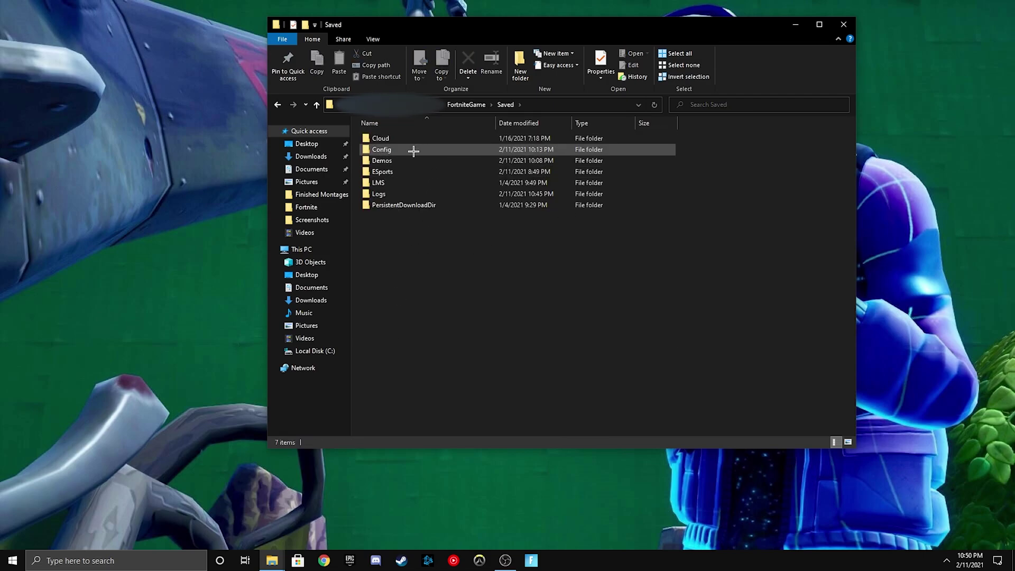
double_click(413, 150)
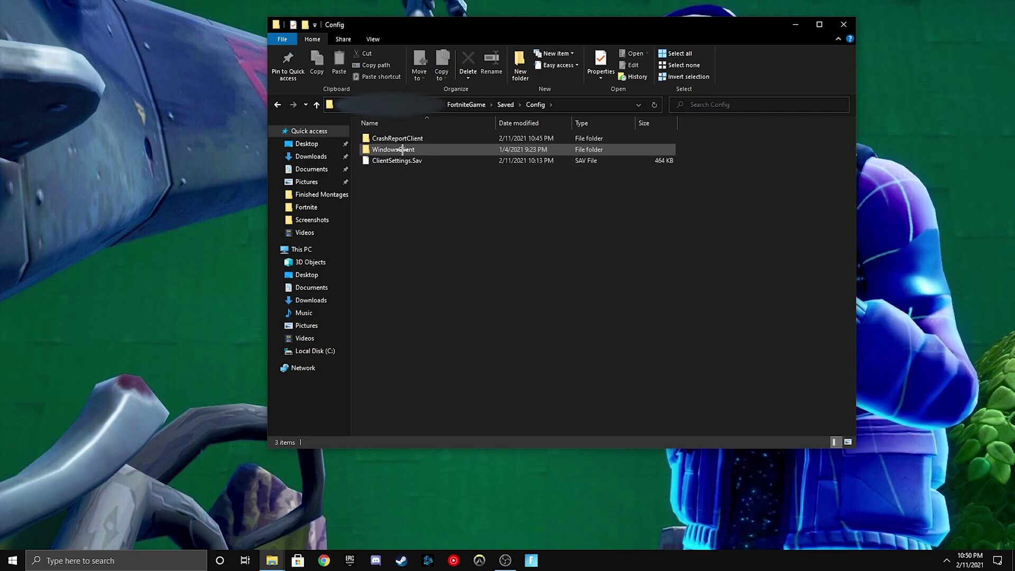
left_click(403, 149)
double_click(403, 150)
Step: View the GameUserSettings file properties and close them with OK
left_click(478, 138)
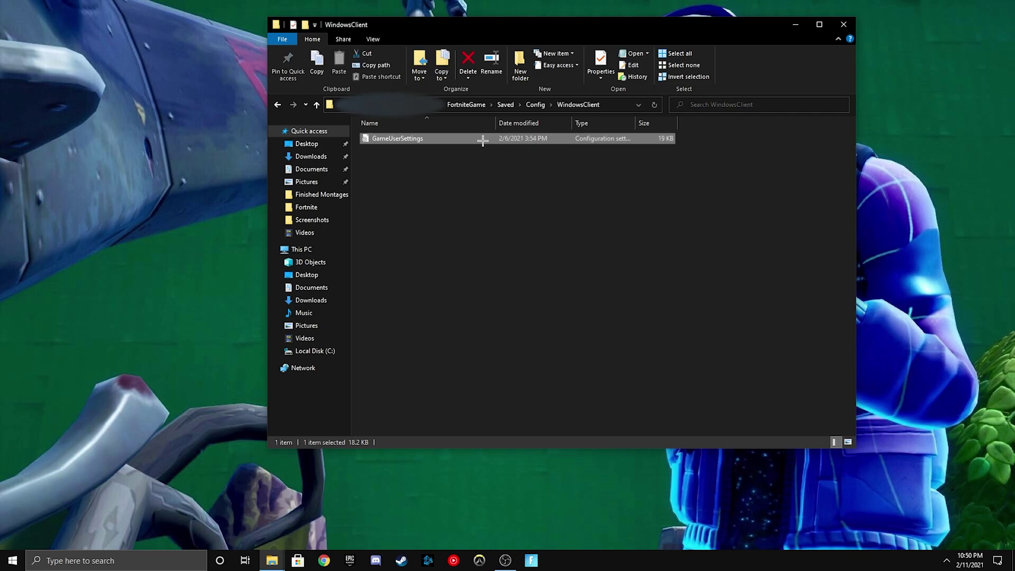
right_click(483, 139)
left_click(531, 383)
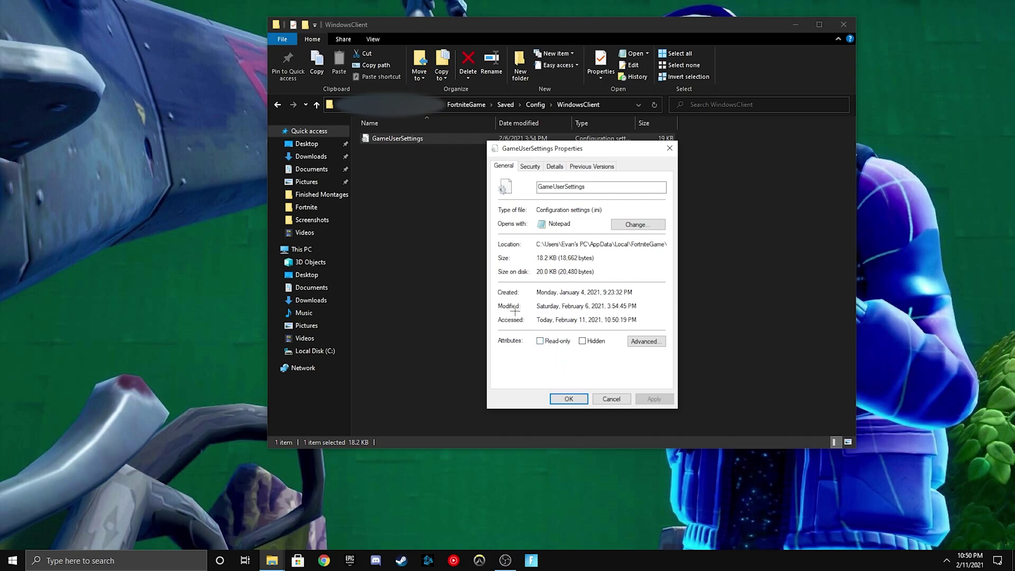
left_click(565, 398)
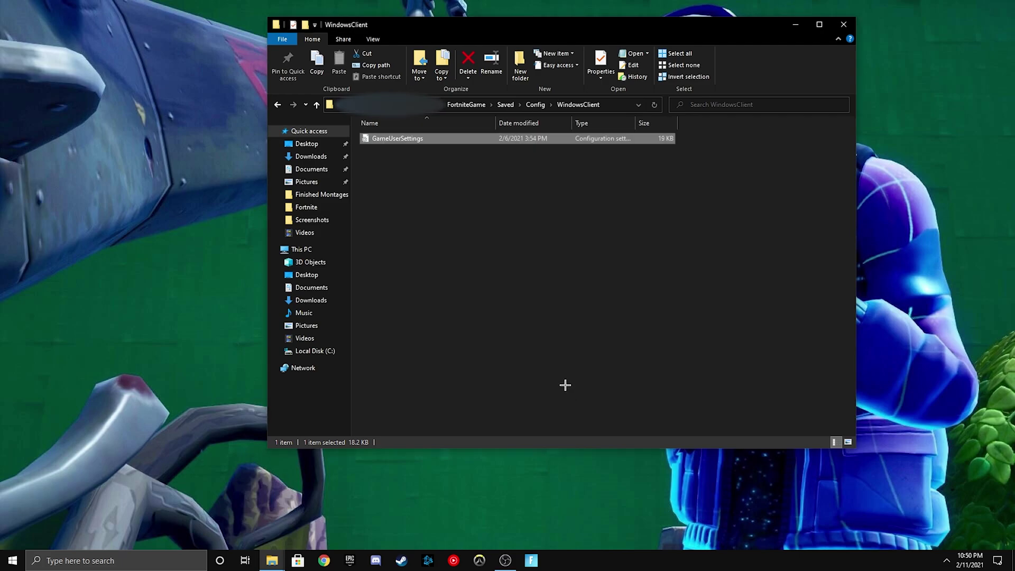
Step: Open GameUserSettings in Notepad and scroll down to the bDisableMouseAcceleration line
double_click(427, 139)
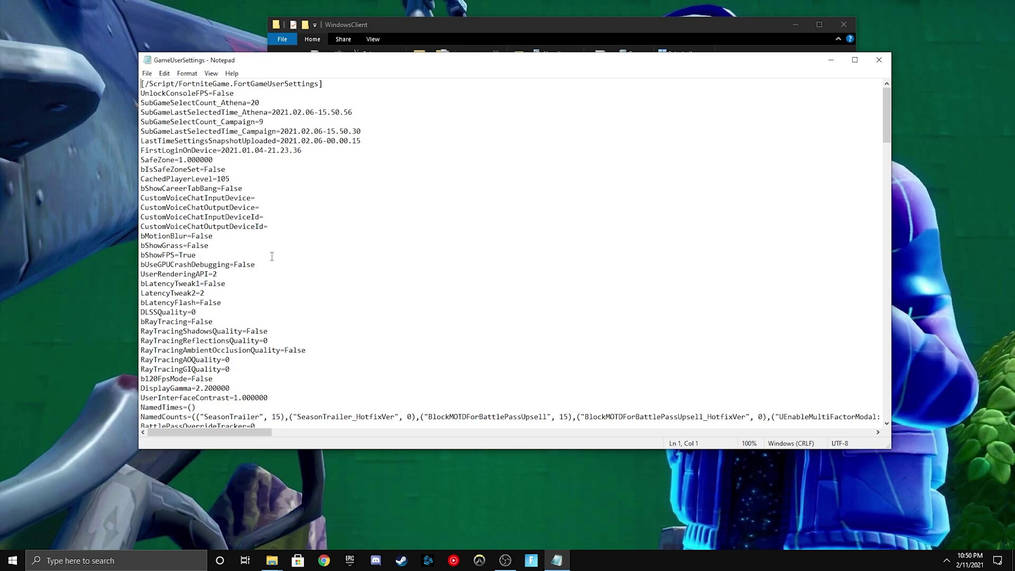
left_click(187, 254)
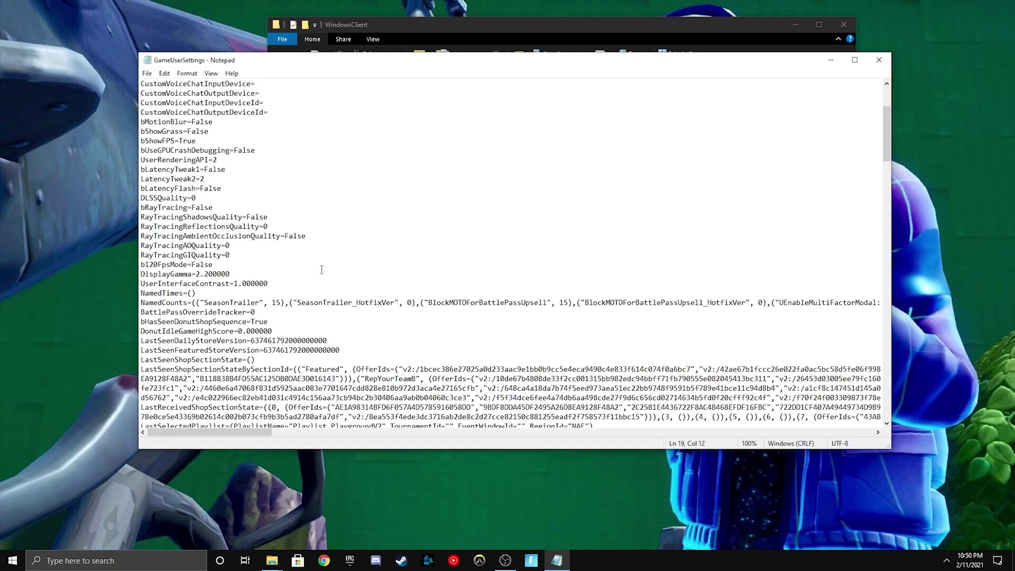
scroll(328, 262, "down", 5)
scroll(336, 260, "down", 2)
scroll(368, 284, "down", 2)
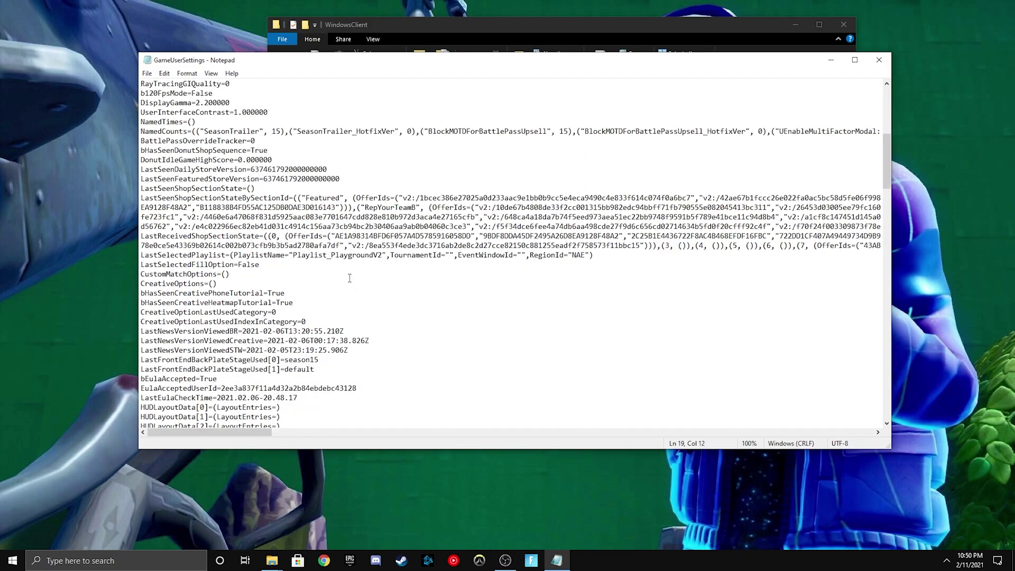
scroll(370, 254, "down", 3)
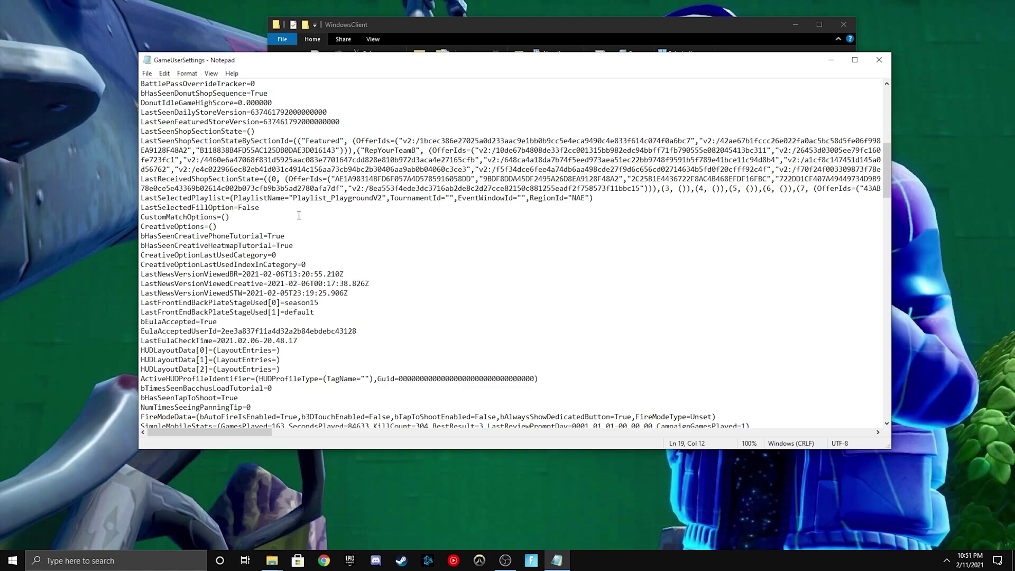
scroll(299, 215, "down", 7)
left_click_drag(268, 255, 141, 255)
Step: Edit the bDisableMouseAcceleration value to read true, replacing the capital T with lowercase t
left_click(269, 254)
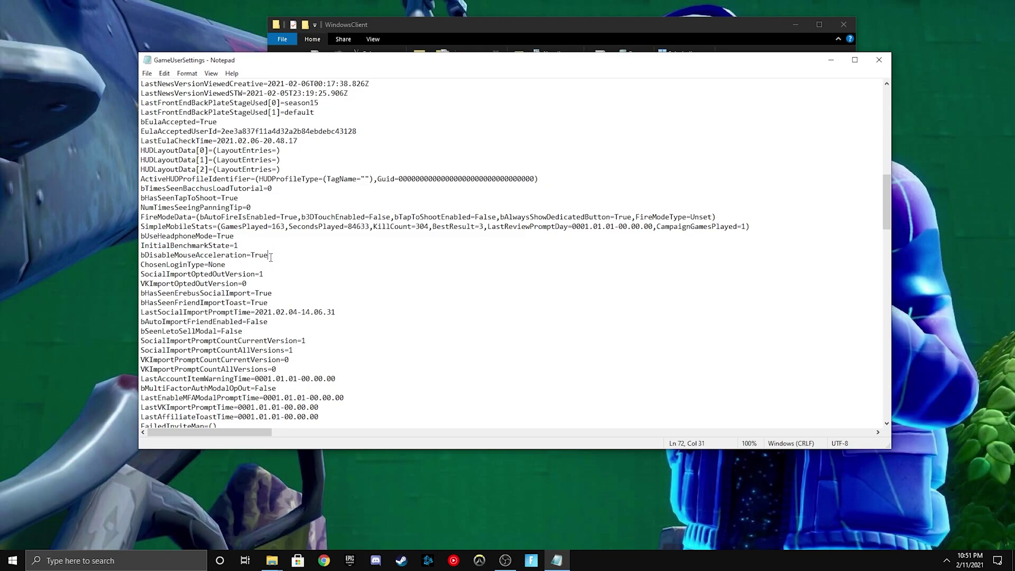
double_click(269, 255)
left_click(273, 255)
triple_click(263, 257)
left_click(272, 254)
triple_click(263, 257)
left_click(286, 274)
left_click_drag(269, 255, 251, 255)
left_click(253, 257)
key("BackSpace")
type("t")
Step: Check bUseD3D12InGame and bPreferFeatureLevelES31 under [D3DRHIPreference] are False, then save with Ctrl+S
key("Page_Down")
key("Page_Down")
key("Page_Down")
key("Page_Down")
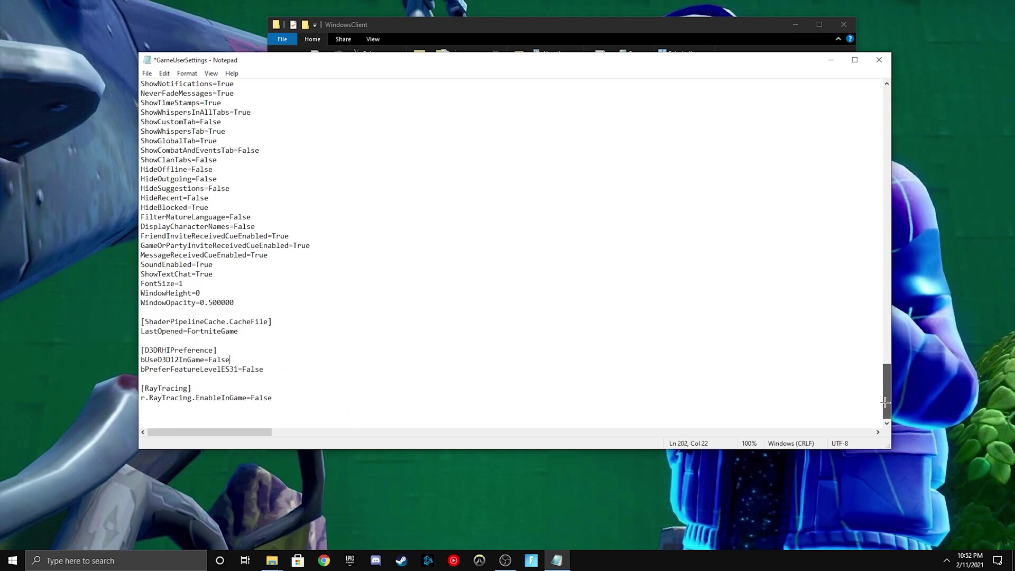
left_click_drag(140, 349, 257, 369)
left_click(270, 370)
left_click(141, 360)
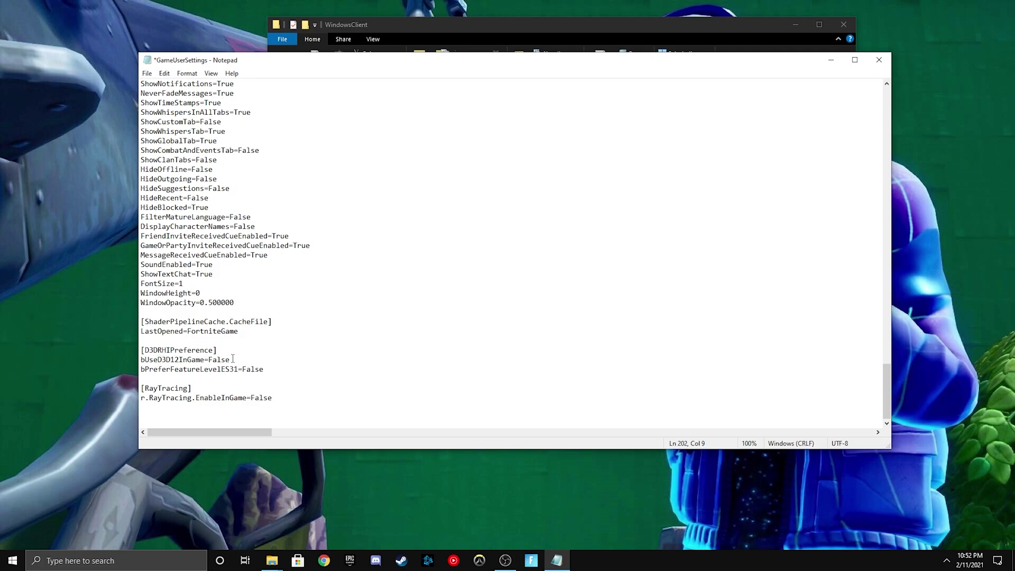
left_click_drag(231, 360, 208, 364)
left_click_drag(142, 370, 263, 372)
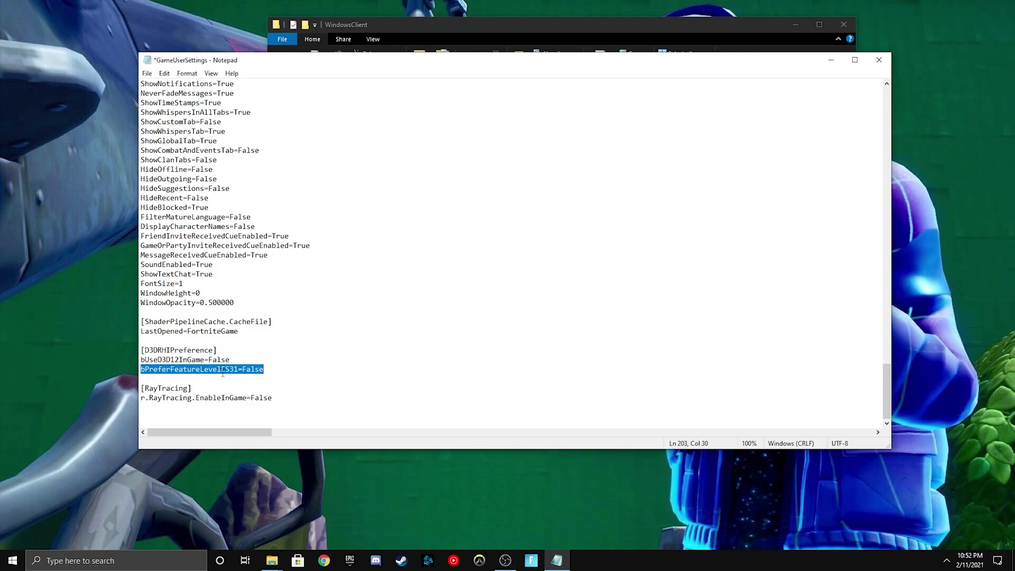
left_click(268, 372)
left_click_drag(268, 370, 142, 360)
left_click(271, 371)
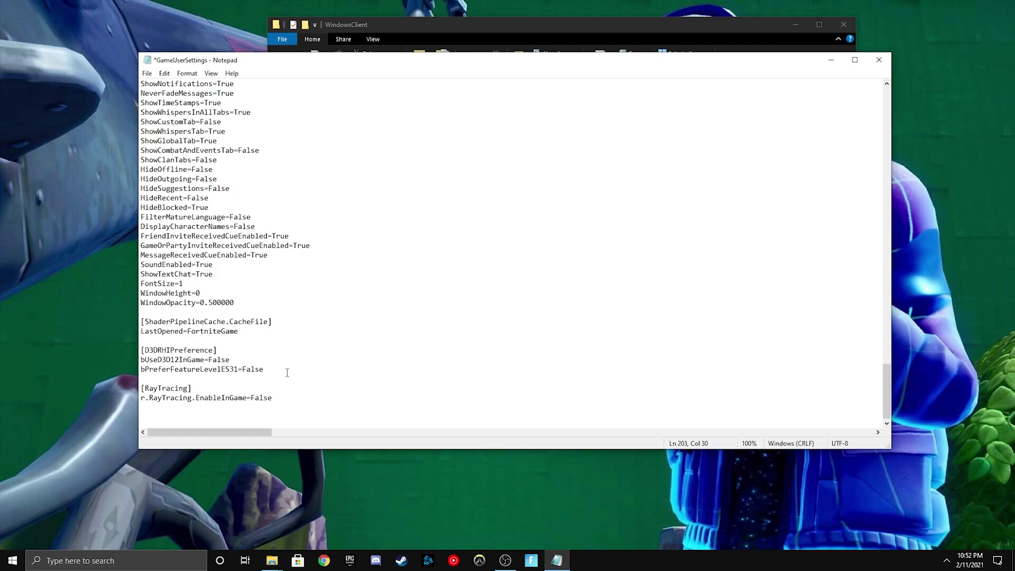
key("ctrl+s")
left_click(147, 74)
Step: Close Notepad and make GameUserSettings Read-only through its Properties, applying the change
left_click(162, 121)
left_click(879, 59)
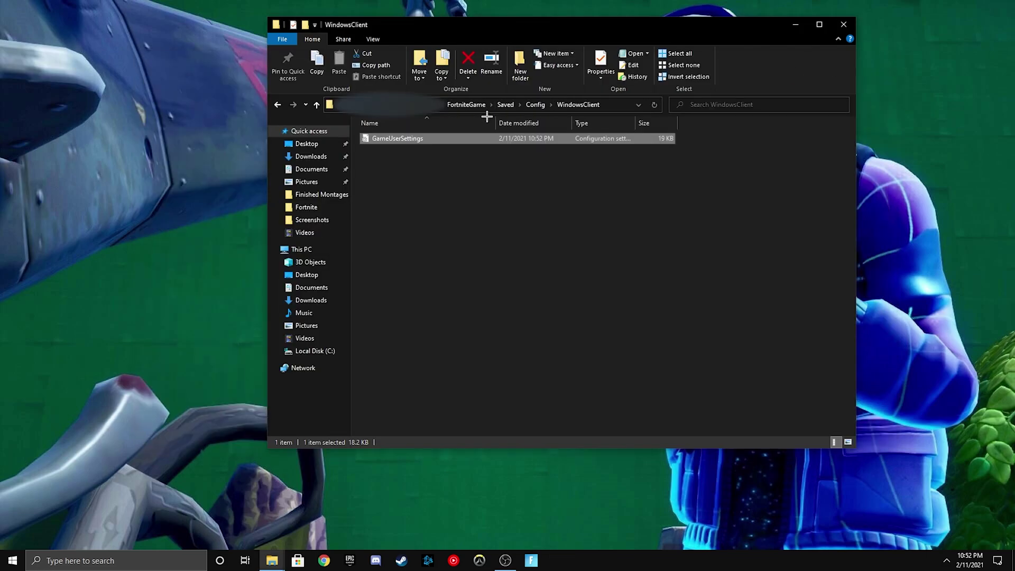
right_click(485, 138)
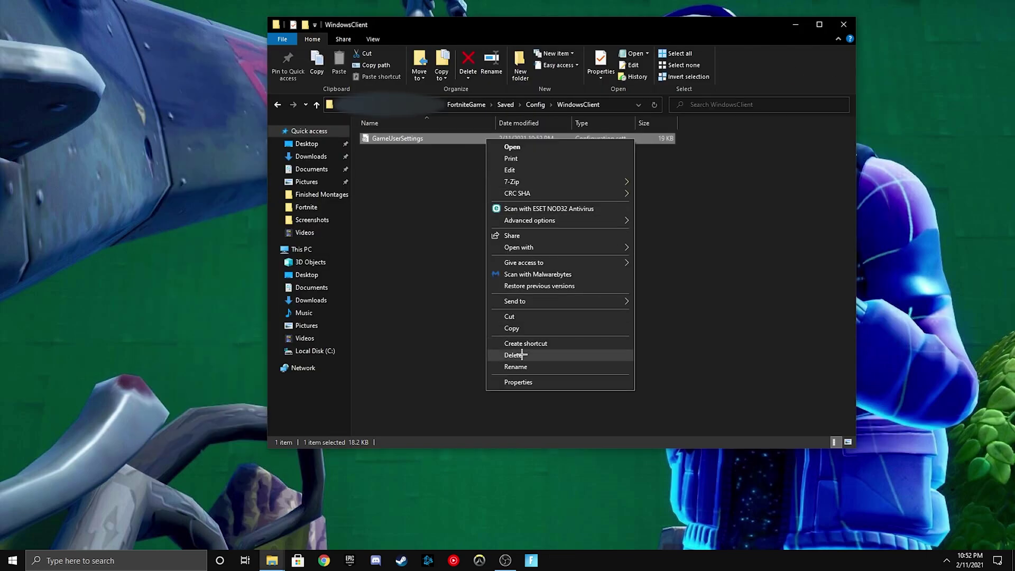
left_click(522, 382)
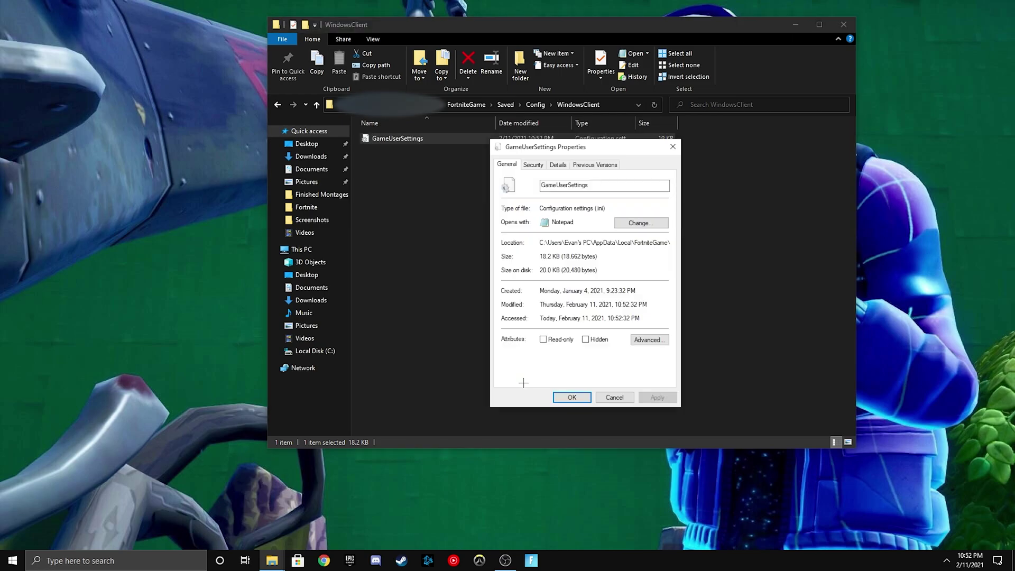
left_click(552, 341)
left_click(657, 397)
left_click(572, 397)
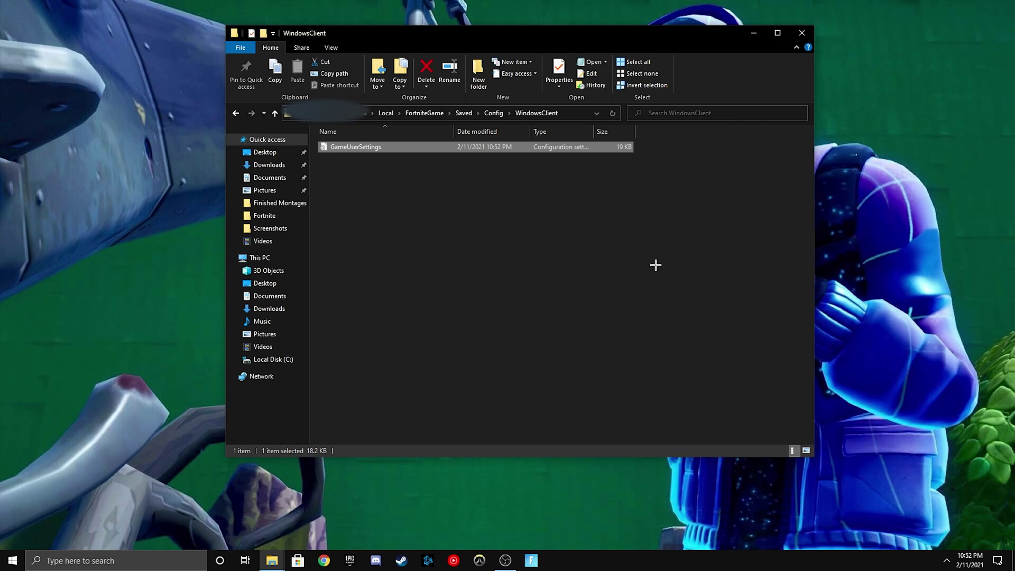
Step: Close the File Explorer window to leave only the desktop
left_click(802, 33)
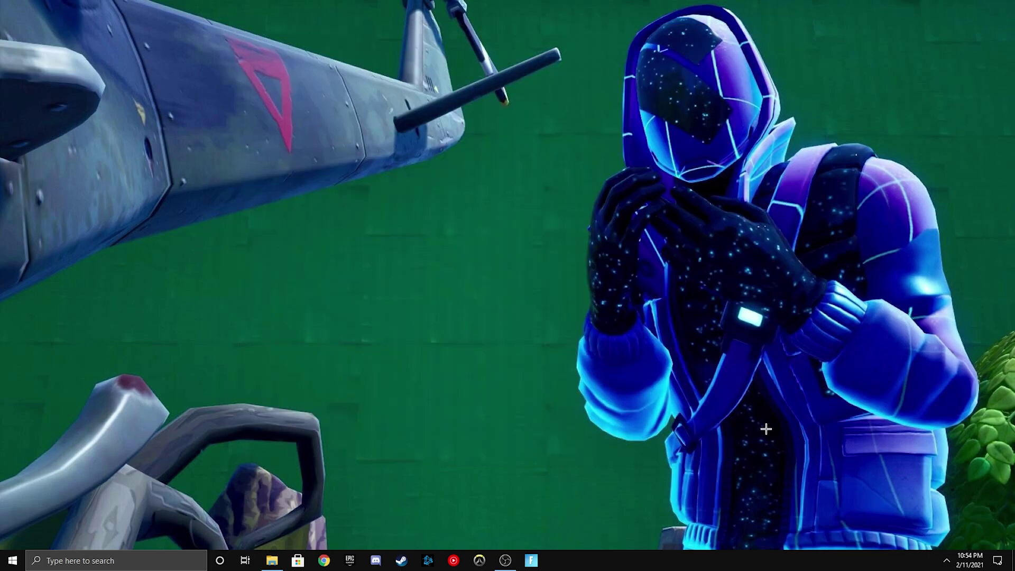